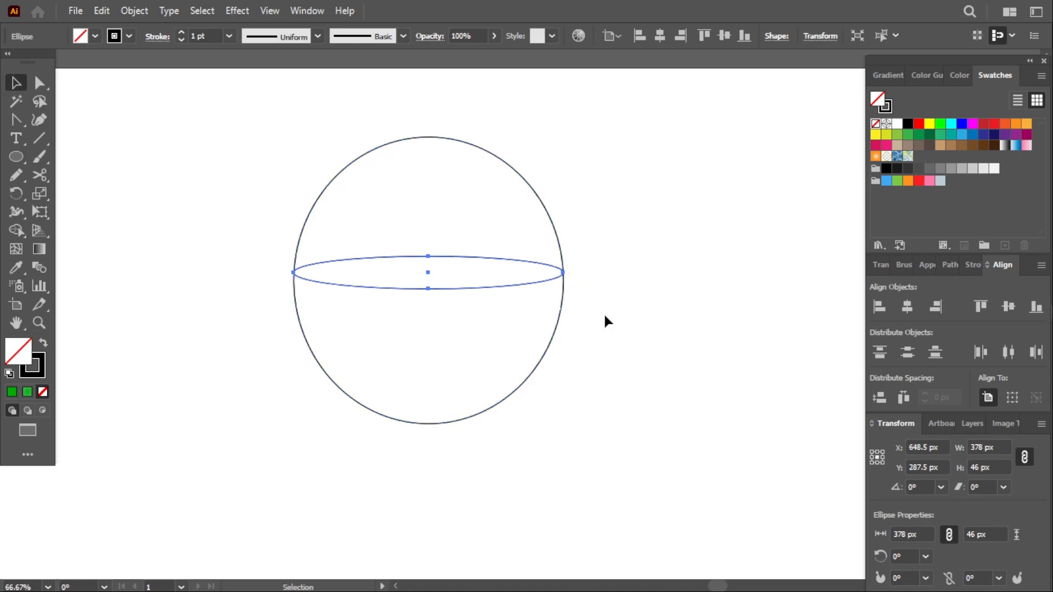
Remove the upper cap of the circle above the flat ellipse with Shape Builder, leaving an open bowl.
click(16, 231)
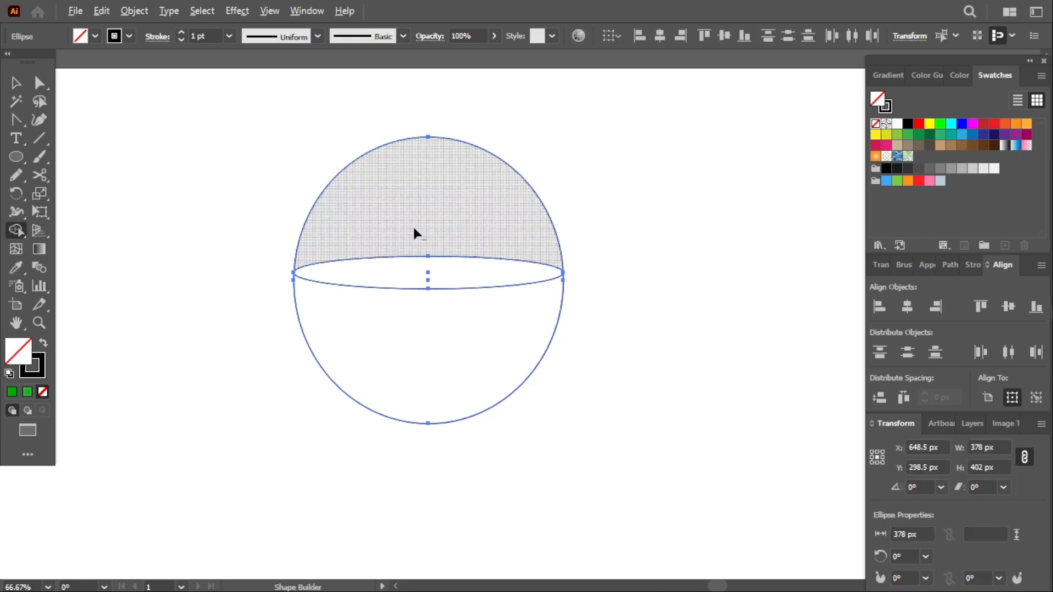
alt+click(414, 229)
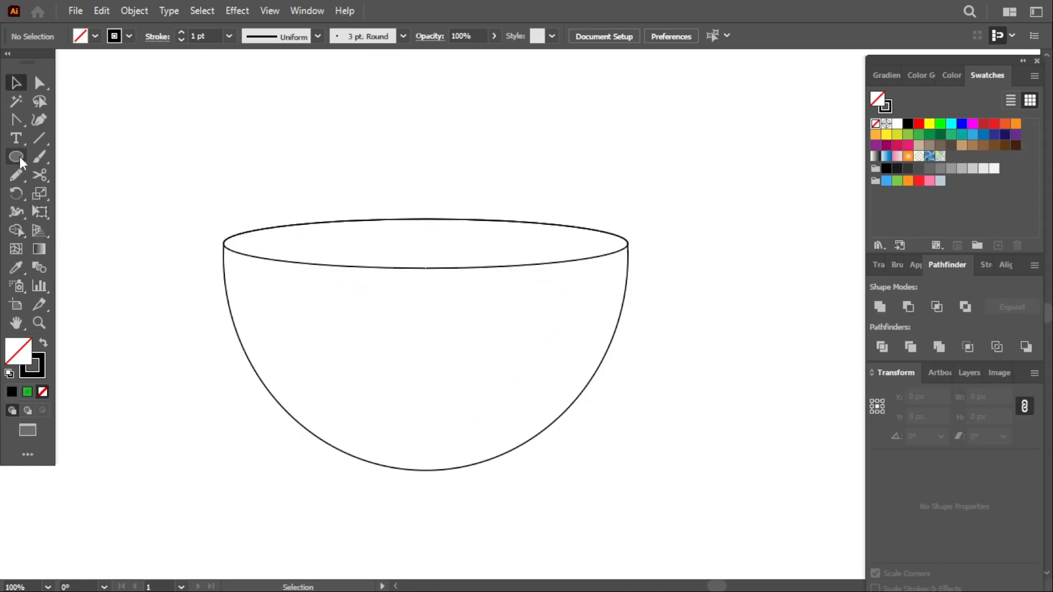
Draw an ellipse about 85 by 120 px beside the bowl and add a concentric copy scaled to about 59 by 89 px.
click(18, 156)
drag(709, 318, 800, 446)
click(101, 11)
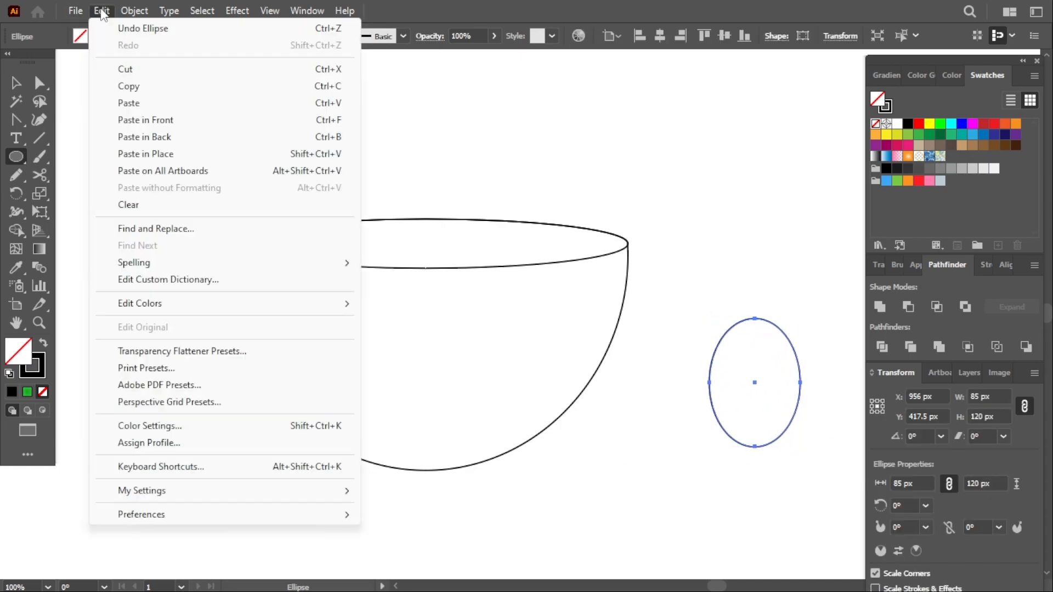
click(127, 119)
key(s)
drag(844, 406, 812, 399)
key(v)
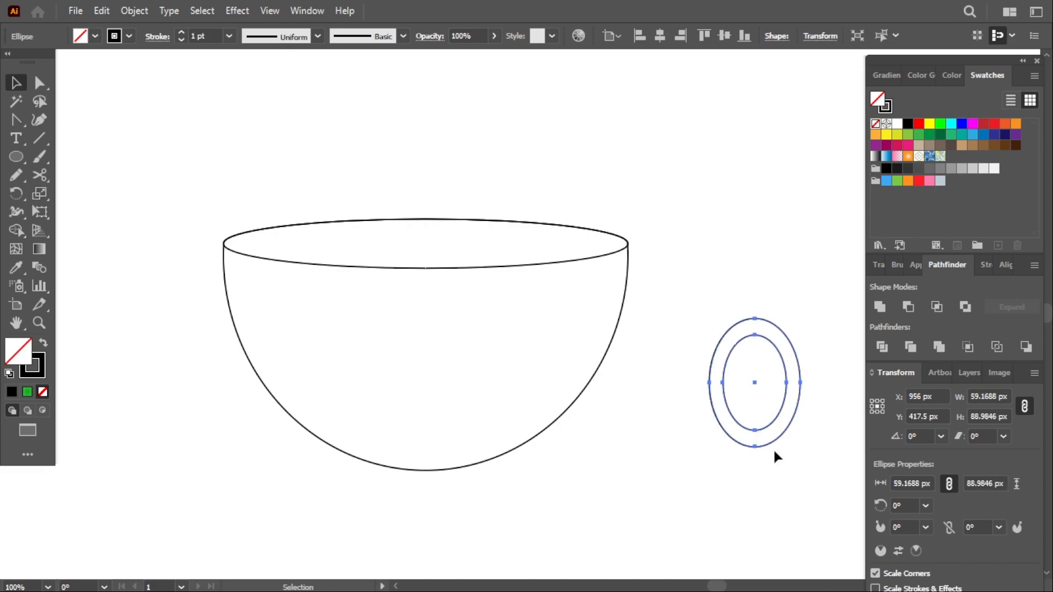
Combine the two concentric ellipses into a ring with the Exclude shape mode.
shift+click(772, 442)
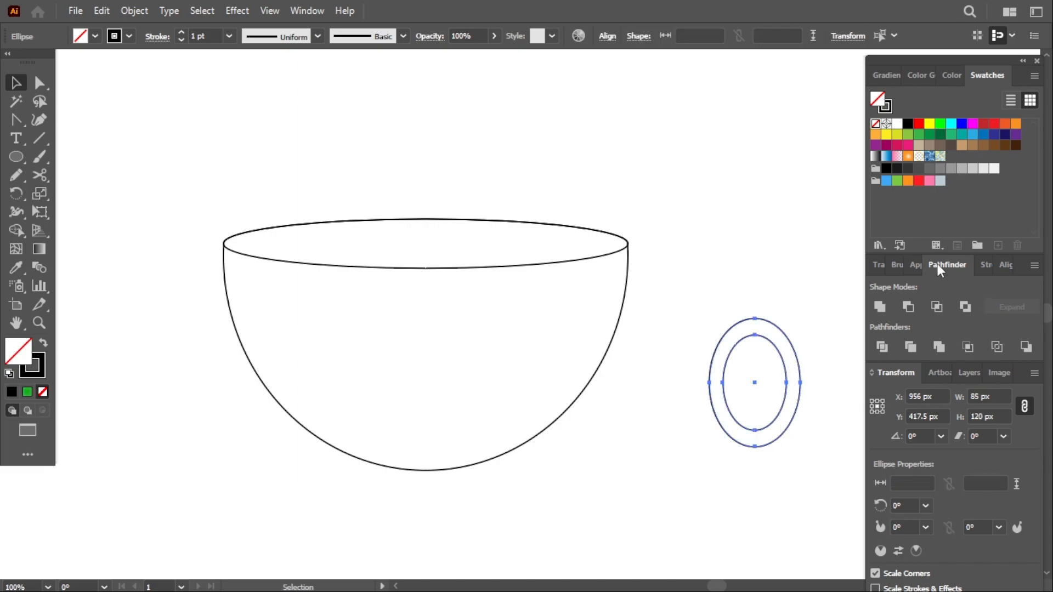
click(966, 307)
click(801, 260)
Move the ring onto the cup's right edge and rotate it so it slants up and outward like a handle.
click(767, 329)
drag(768, 329, 706, 357)
key(r)
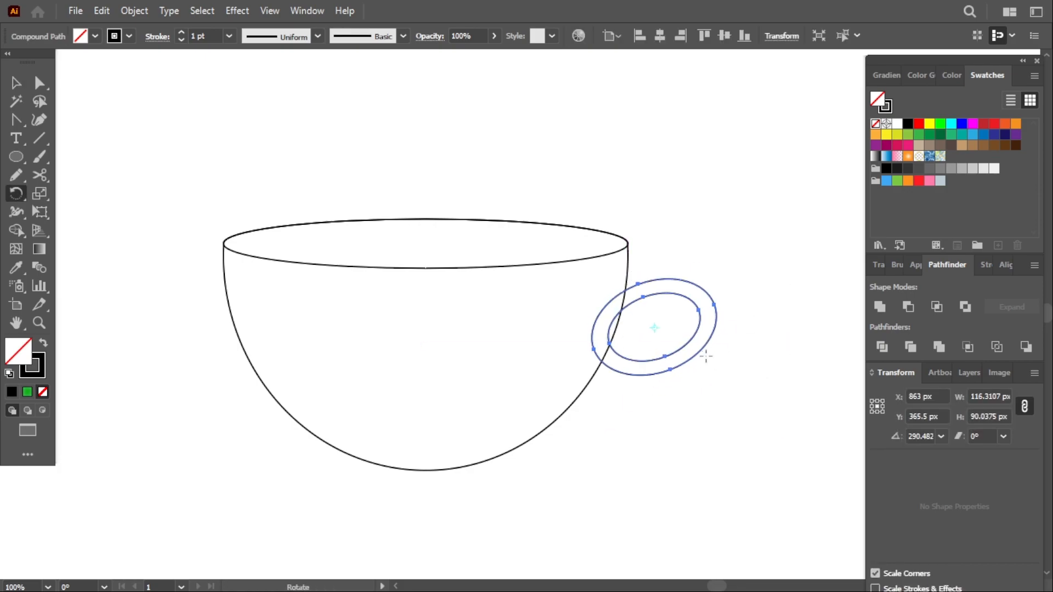
drag(734, 324, 745, 289)
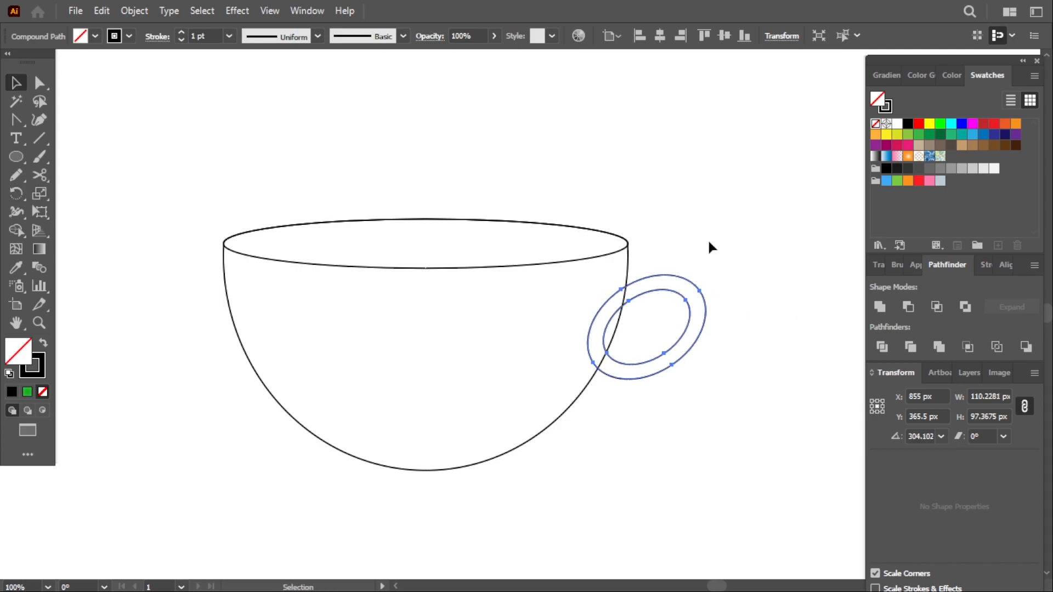
Cut the ring along the cup's edge with the Knife and delete the pieces inside the cup.
drag(49, 180, 82, 215)
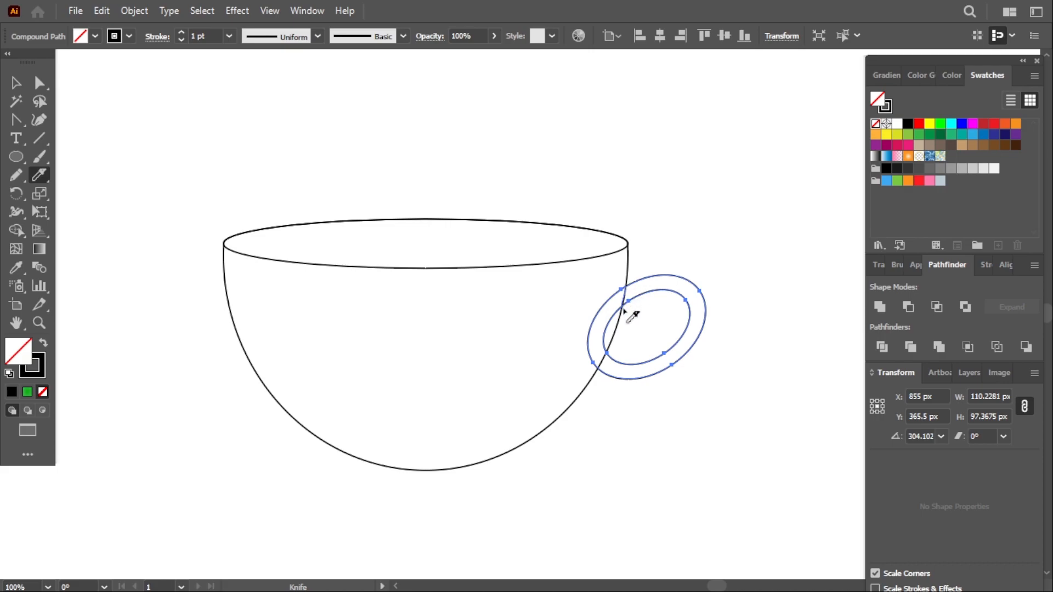
key(v)
click(598, 355)
click(601, 339)
key(Delete)
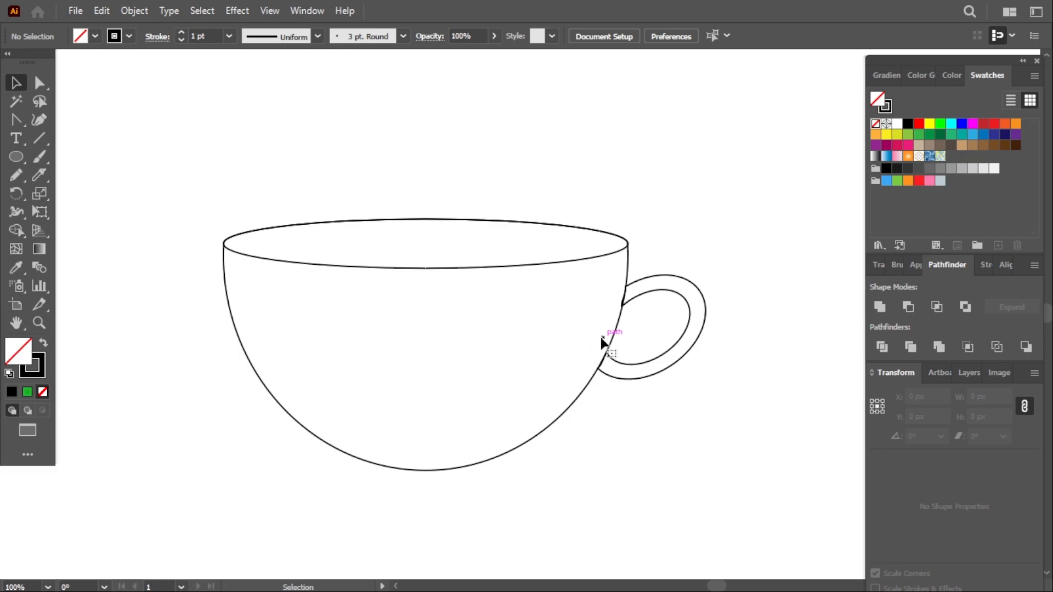
Draw a wide saucer ellipse about 370 by 128 px, centred under the cup and overlapping its base.
scroll(111, 267, down, 3)
drag(236, 346, 632, 483)
key(v)
click(574, 344)
drag(573, 344, 690, 291)
right_click(692, 290)
click(682, 336)
click(609, 390)
click(650, 401)
click(624, 415)
Scale the saucer ellipse to about 375 by 158 px.
key(s)
drag(637, 378, 642, 373)
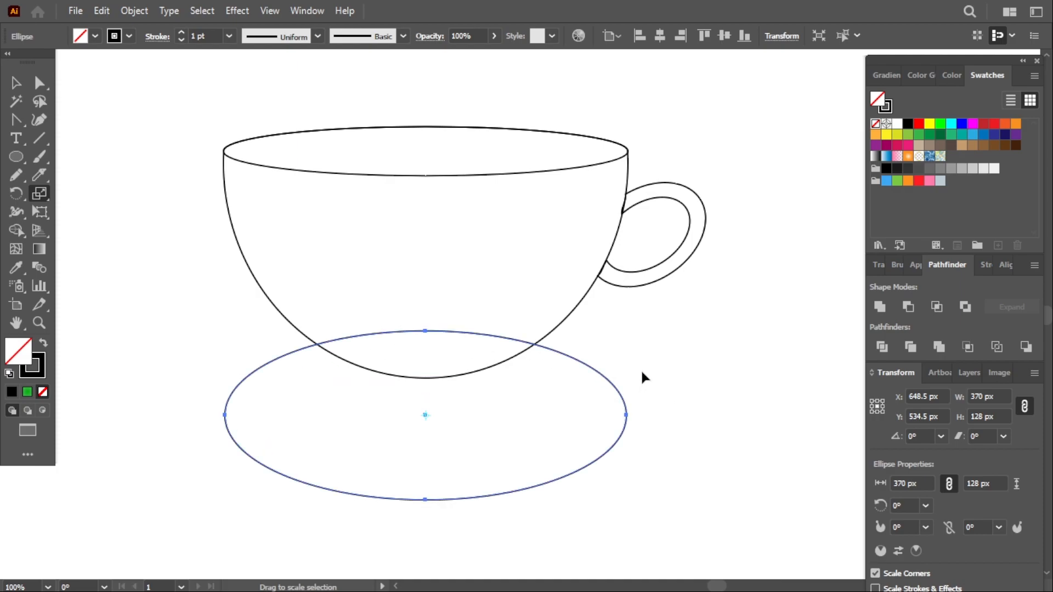
key(ctrl+shift+a)
Draw a smaller ellipse about 173 by 64 px on the saucer beneath the cup's base.
key(l)
mouse_move(339, 373)
mouse_down()
mouse_move(531, 423)
mouse_move(524, 432)
mouse_move(472, 410)
mouse_move(425, 425)
mouse_up()
key(v)
click(646, 376)
click(441, 415)
key(a)
click(669, 345)
Bring the cup body and handle to the front of the stacking order.
key(v)
click(598, 240)
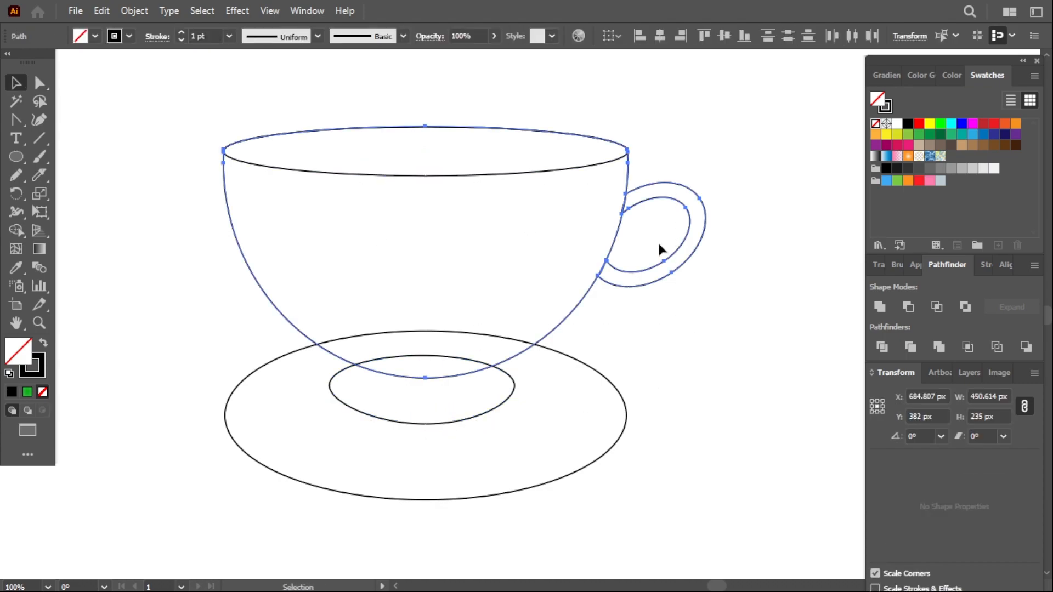
right_click(579, 283)
mouse_move(627, 476)
click(771, 476)
click(723, 358)
Offset the cup's rim ellipse inward by -8 px with Round joins and a miter limit of 10.
click(494, 174)
click(133, 10)
mouse_move(351, 378)
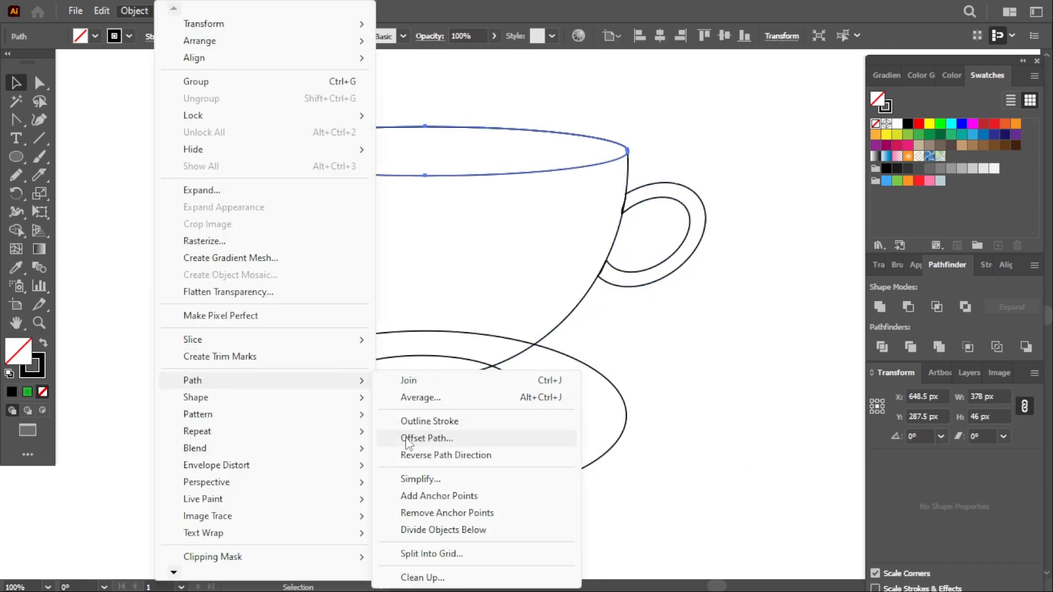
click(408, 436)
click(405, 344)
key(BackSpace)
key(Tab)
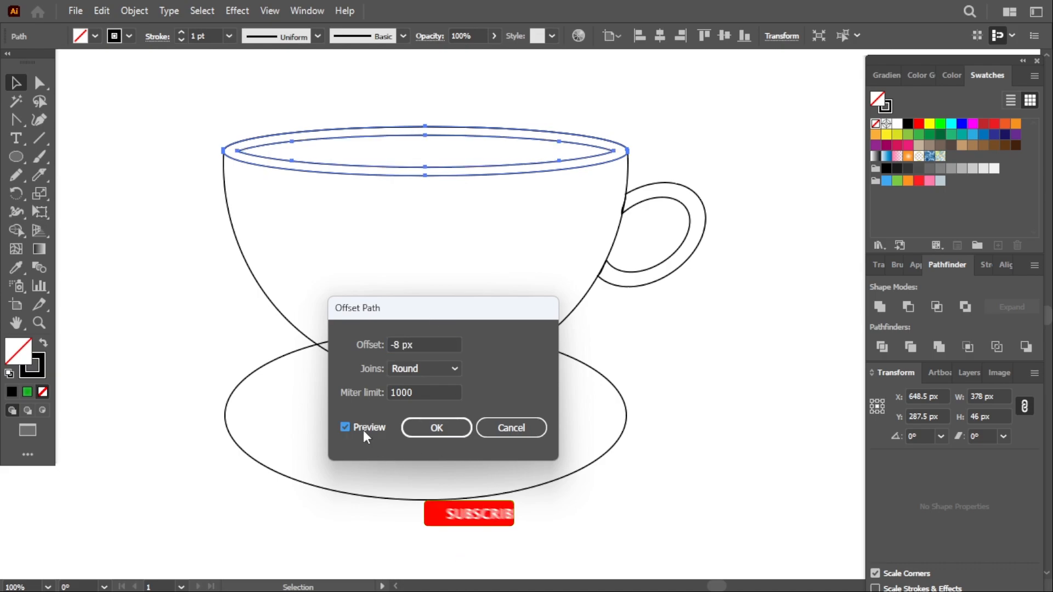
key(Tab)
text(10)
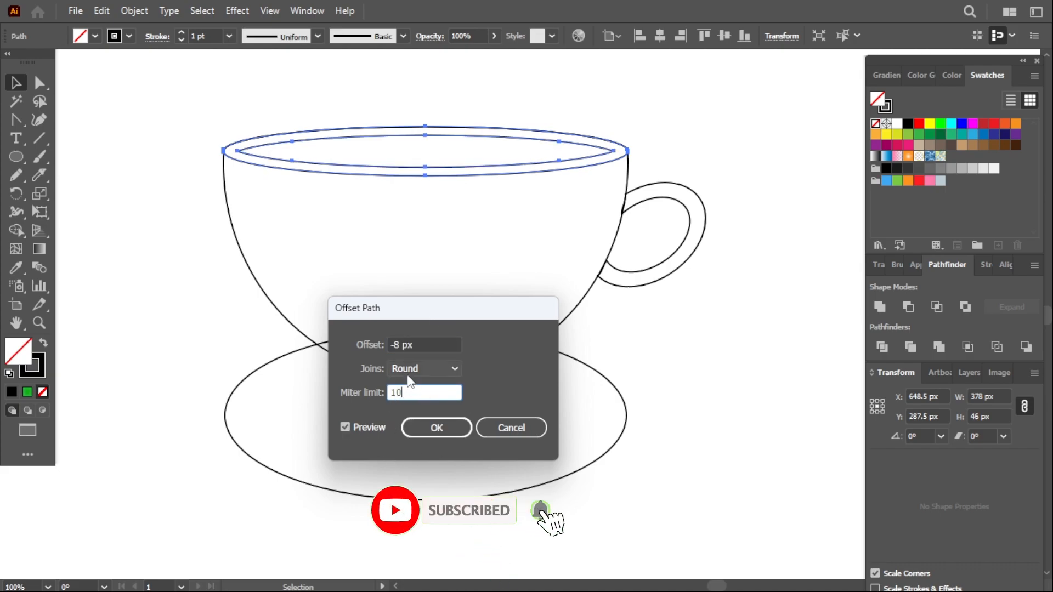
click(443, 427)
click(581, 274)
Smooth the pointed left and right ends of the inner rim path with the Anchor Point tool.
click(613, 152)
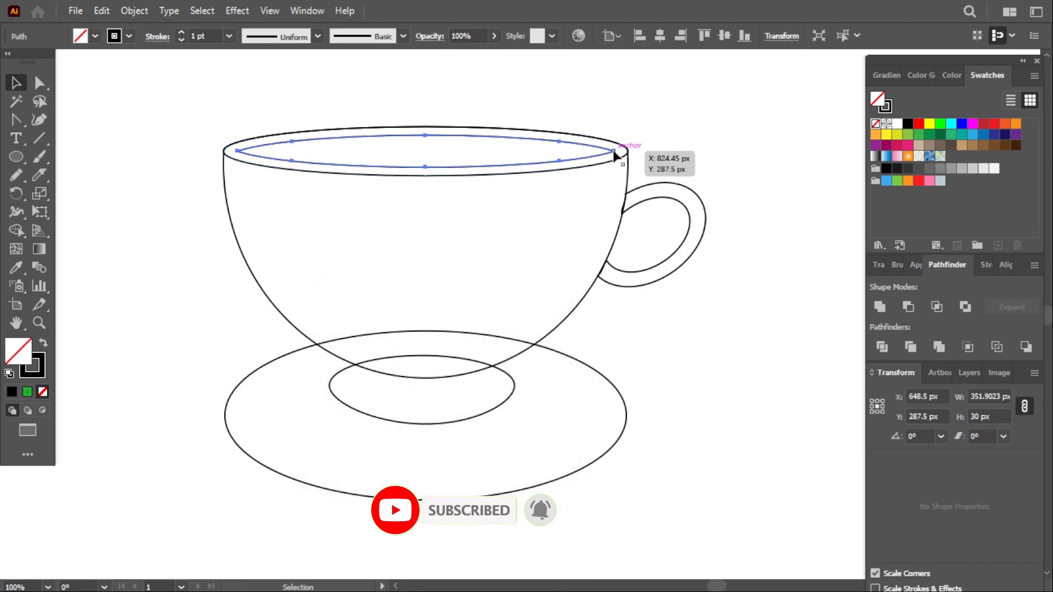
key(ctrl+plus)
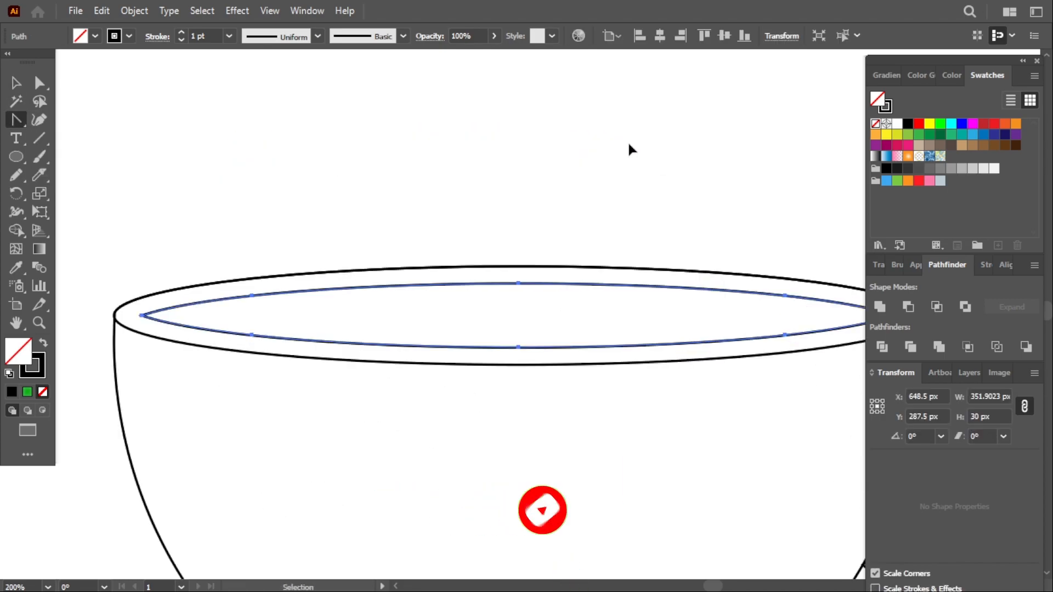
click(142, 317)
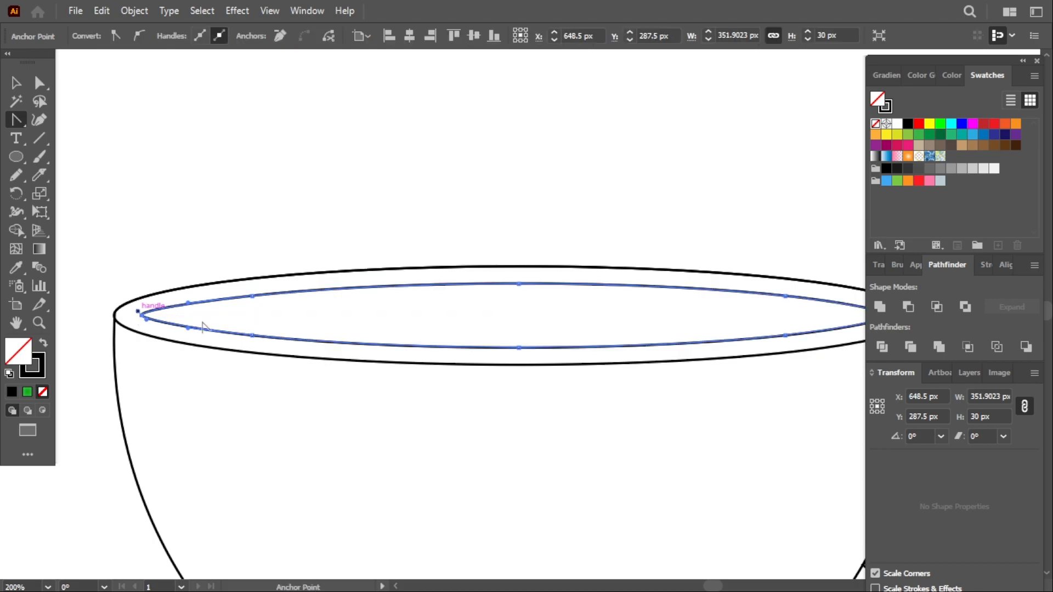
scroll(329, 318, right, 10)
click(543, 315)
key(ctrl+z)
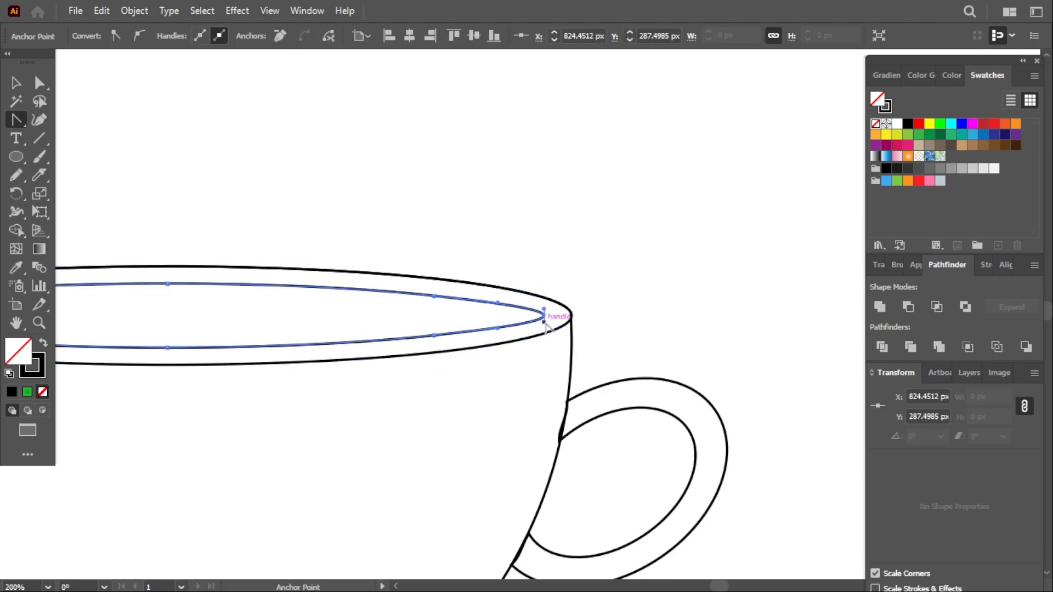
Move the inner rim path's top and bottom middle anchors outward to make it about 35 px high.
scroll(547, 324, left, 10)
drag(500, 284, 501, 279)
drag(500, 347, 500, 351)
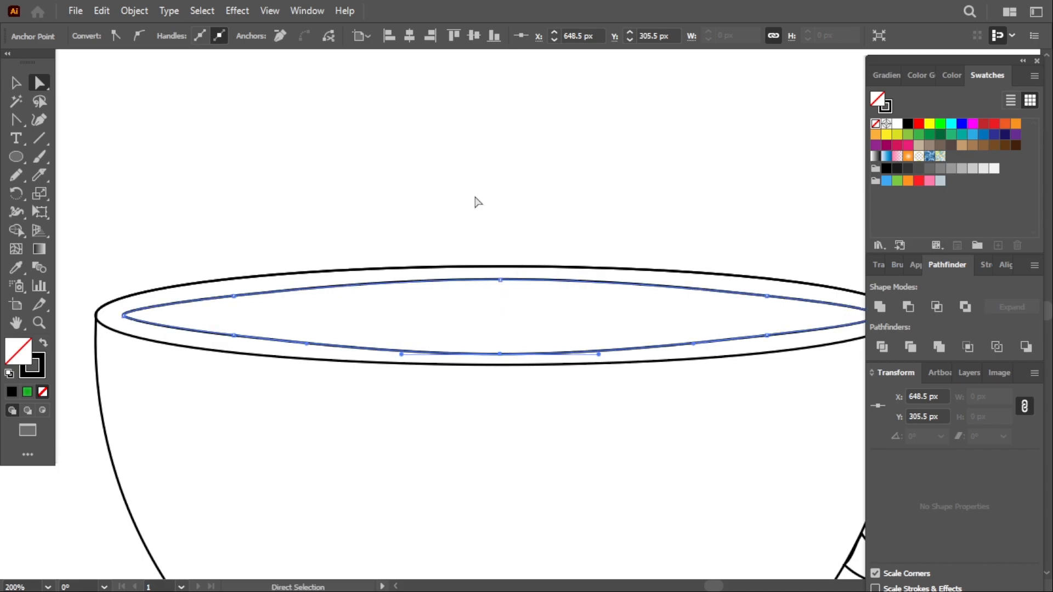
scroll(475, 202, right, 3)
scroll(474, 203, left, 1)
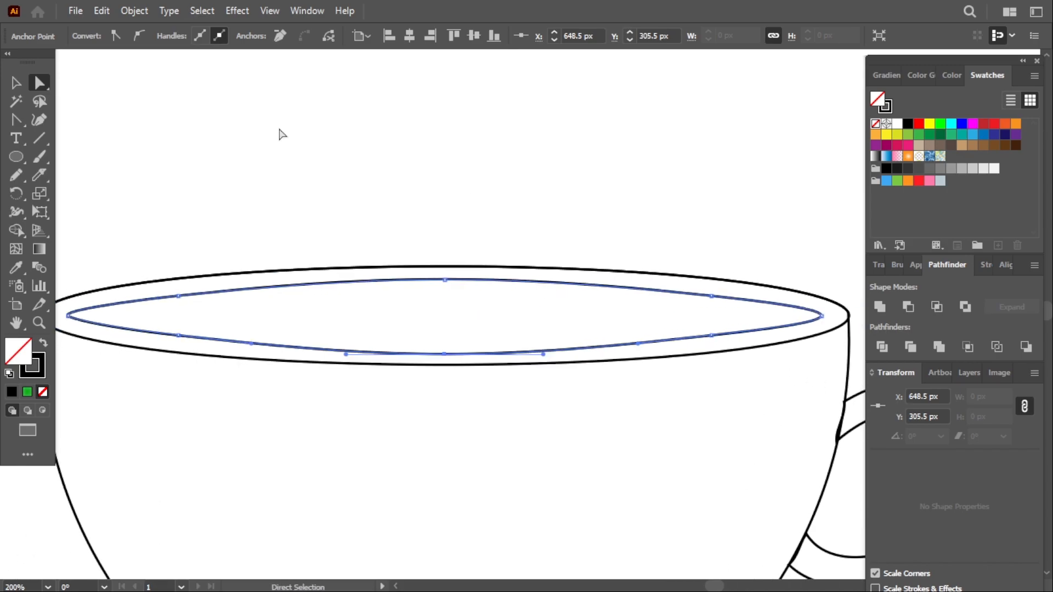
click(110, 11)
click(155, 115)
click(336, 354)
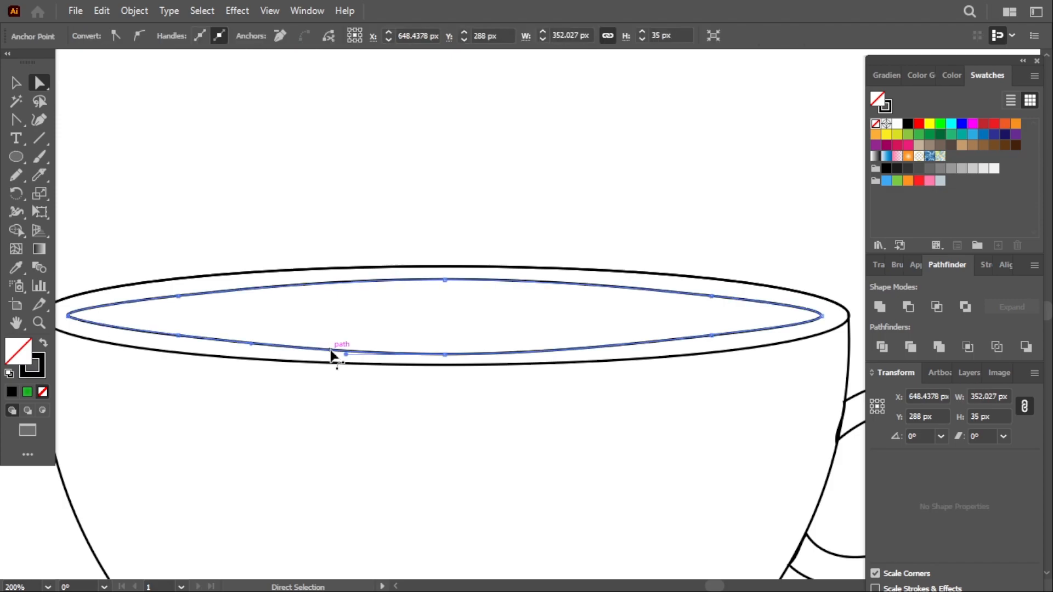
key(s)
drag(624, 193, 690, 211)
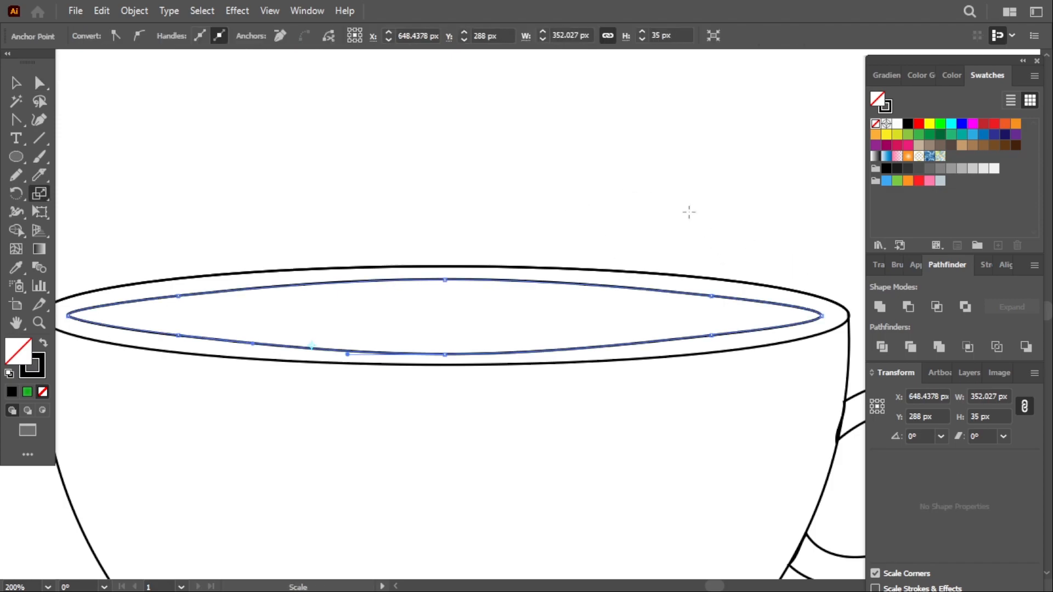
key(v)
click(613, 387)
Duplicate the inner rim path in place and scale the copy down for the drink's surface.
click(597, 347)
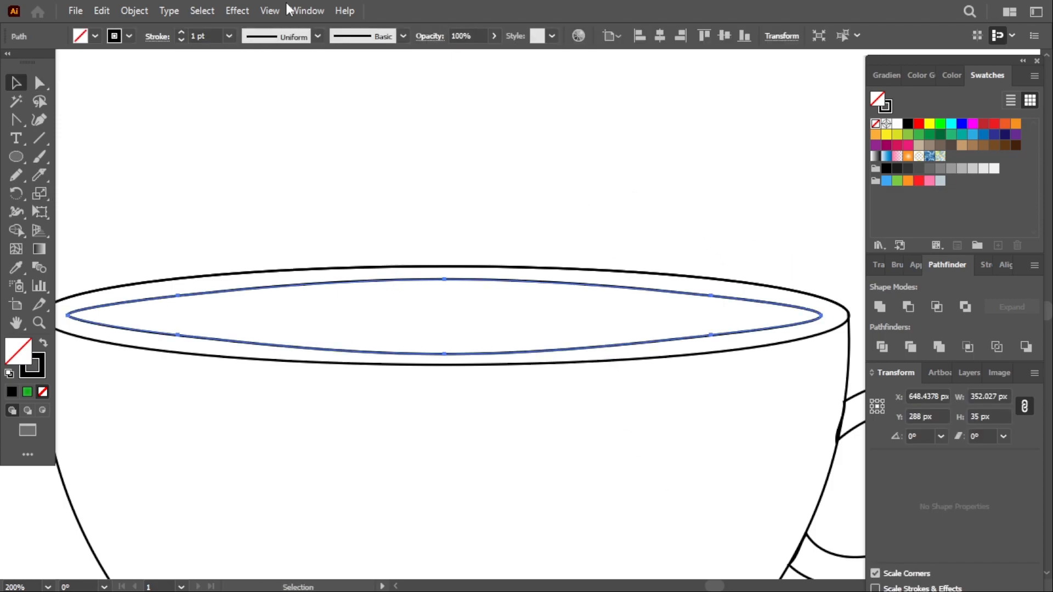
click(101, 11)
click(129, 87)
click(104, 11)
click(157, 132)
drag(408, 184, 623, 258)
key(v)
Nudge the smaller copy down toward the front of the rim and rescale it to fit there.
key(Down)
key(Down)
key(Down)
key(Down)
key(Down)
key(Down)
key(Down)
key(Down)
key(s)
drag(744, 308, 778, 303)
Adjust the drink shape's bottom and end anchors so its lower edge follows the inner rim path.
drag(443, 365, 445, 355)
drag(130, 332, 135, 333)
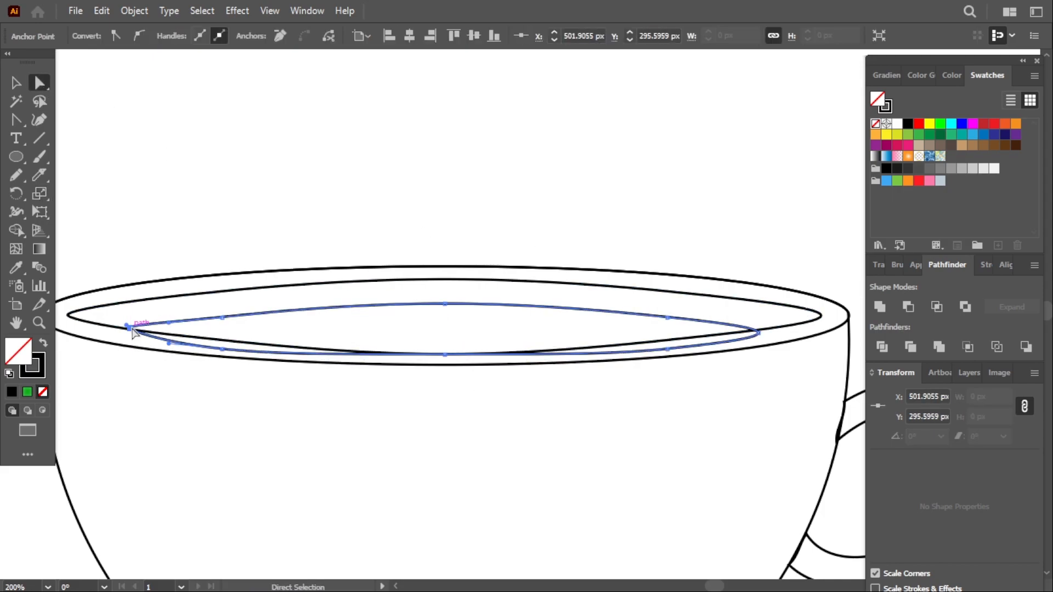
mouse_move(221, 351)
mouse_down()
mouse_move(235, 336)
mouse_move(227, 342)
mouse_up()
click(757, 332)
drag(756, 333, 759, 330)
click(666, 350)
drag(665, 352, 666, 340)
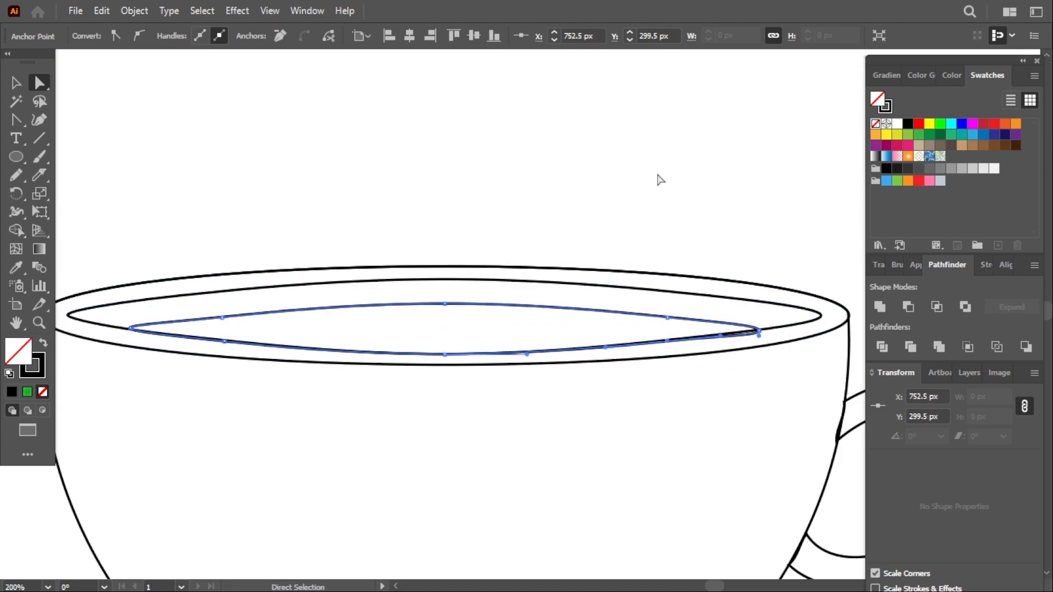
click(679, 187)
Examine the ellipse under the cup's base and the inner rim and drink paths at the cup's opening.
scroll(679, 187, down, 10)
scroll(673, 274, up, 2)
click(604, 336)
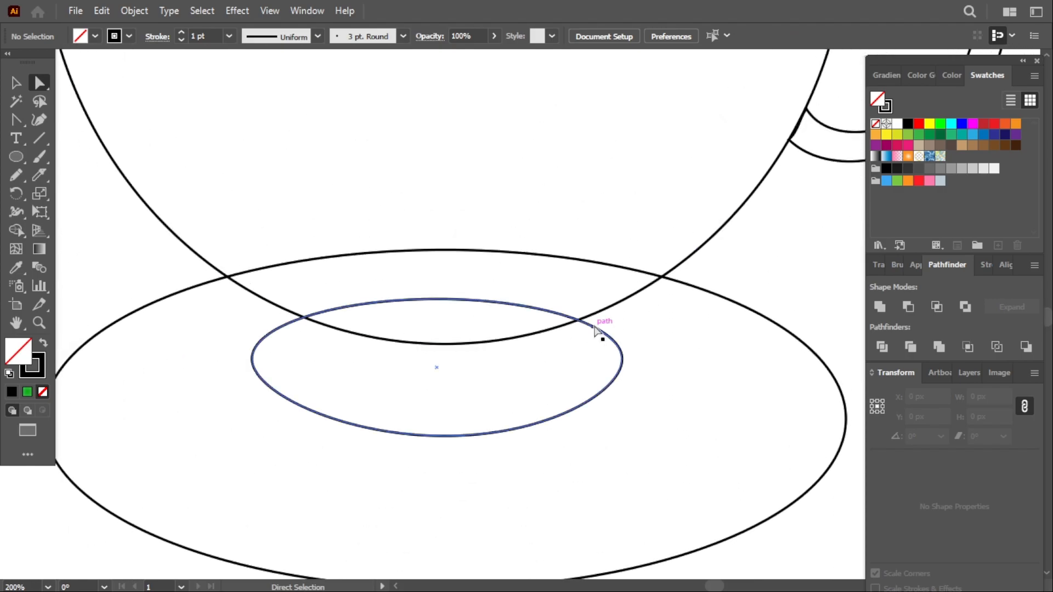
click(753, 215)
key(ctrl+minus)
key(ctrl+minus)
key(c)
key(v)
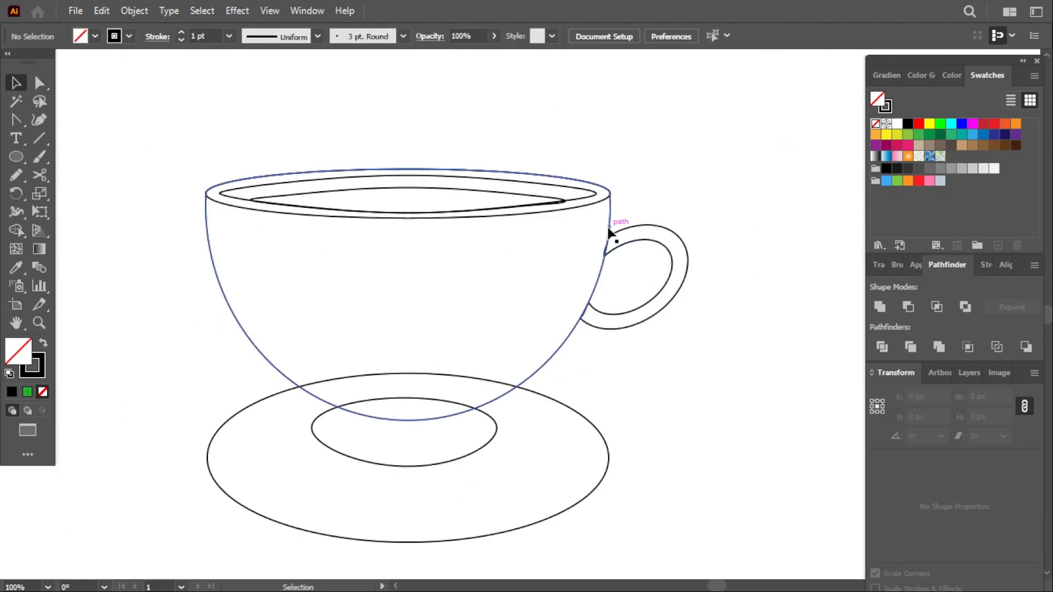
click(563, 203)
click(630, 178)
click(589, 205)
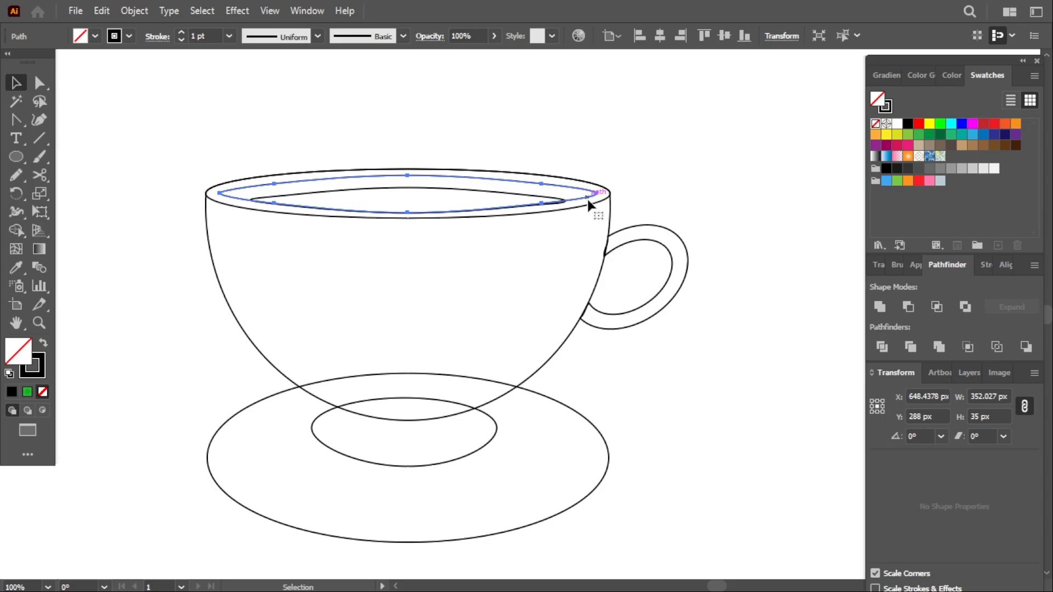
click(597, 159)
Make two copies of the saucer ellipse beside the cup and overlap them with a slight vertical offset.
scroll(598, 159, down, 4)
scroll(598, 159, up, 1)
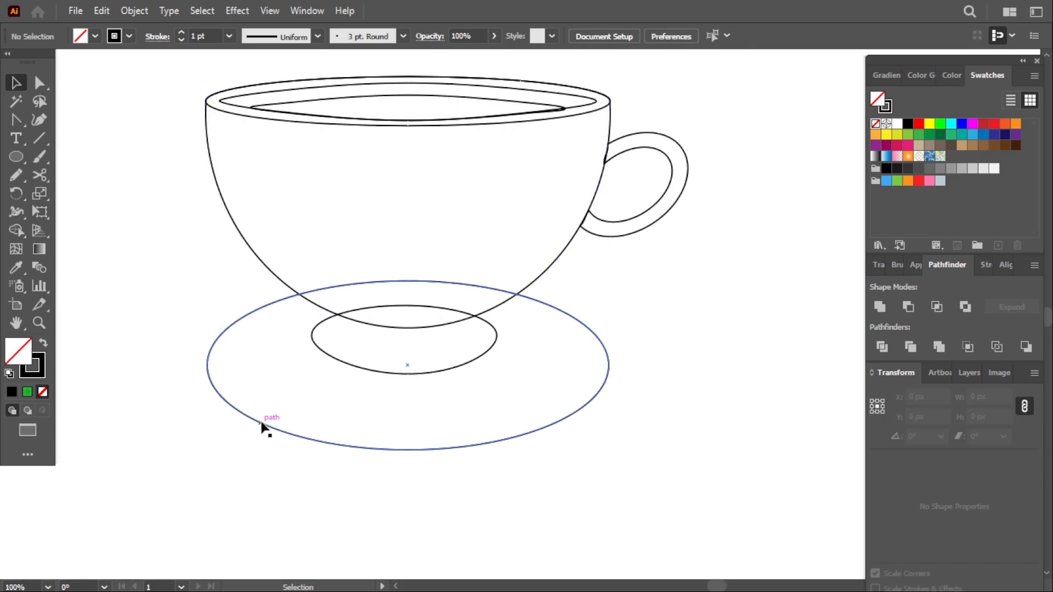
drag(261, 422, 517, 396)
drag(462, 446, 728, 434)
scroll(603, 428, right, 8)
drag(488, 263, 693, 252)
drag(401, 268, 592, 255)
click(728, 266)
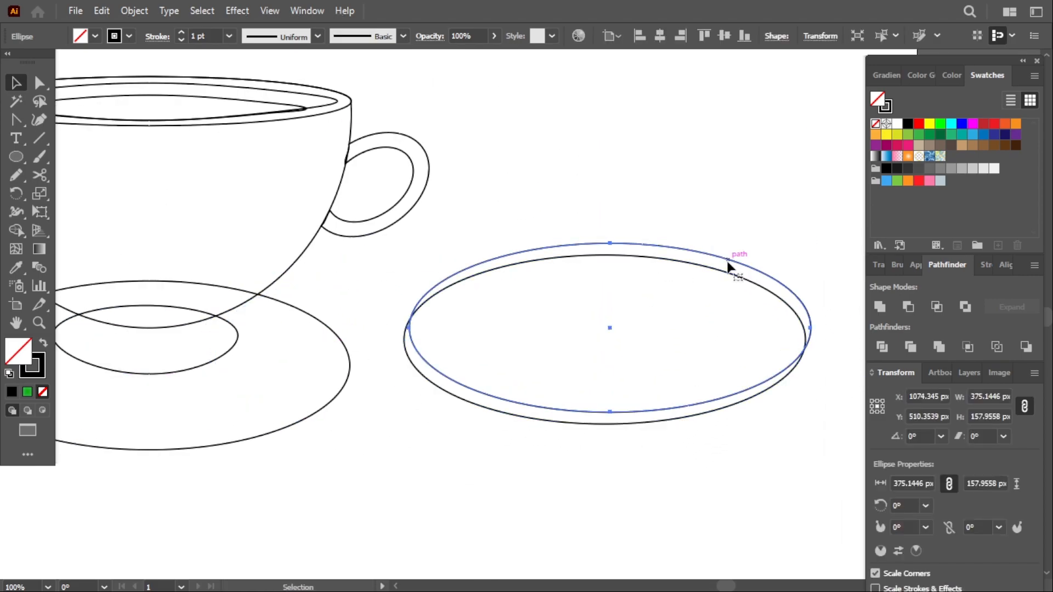
drag(716, 412, 716, 408)
click(659, 248)
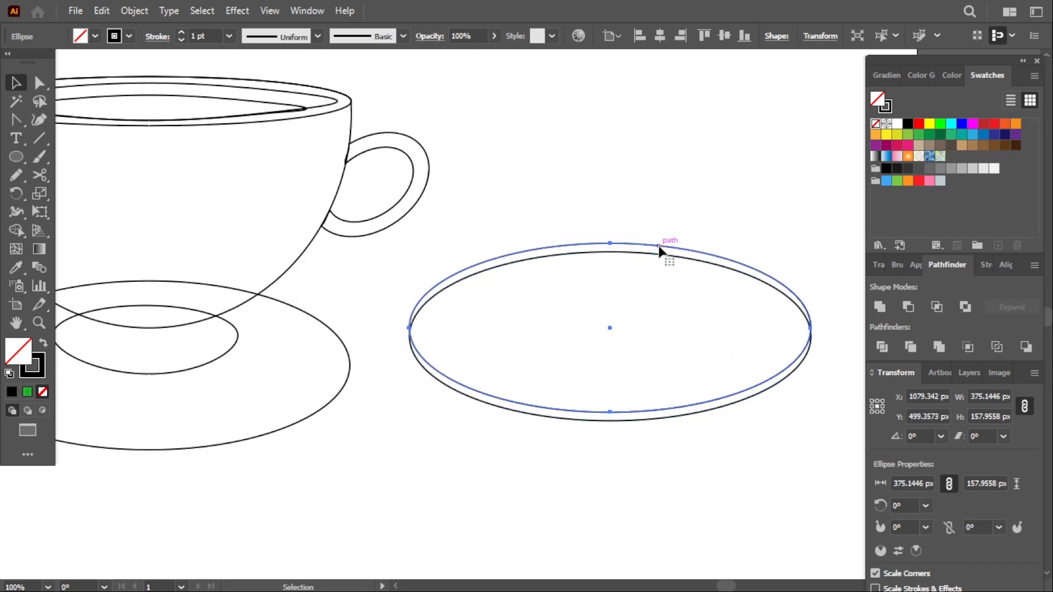
Bring the upper copy to the front, subtract it from the lower one with Minus Front, and use the crescent as the saucer's lower edge.
right_click(659, 248)
mouse_move(730, 479)
click(856, 478)
click(688, 282)
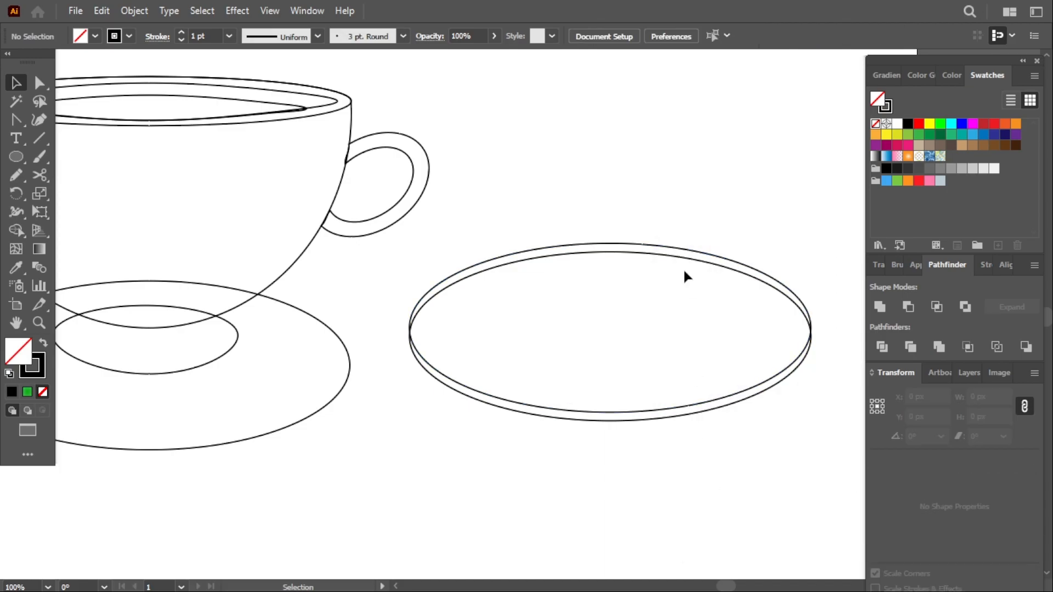
drag(631, 230, 167, 423)
click(908, 306)
Align the cup body, rim paths, saucer, crescent and base ellipse to a common horizontal centre.
scroll(386, 374, left, 3)
scroll(359, 515, left, 5)
scroll(451, 130, up, 5)
scroll(452, 130, down, 1)
drag(430, 113, 440, 538)
click(661, 36)
click(692, 355)
click(658, 453)
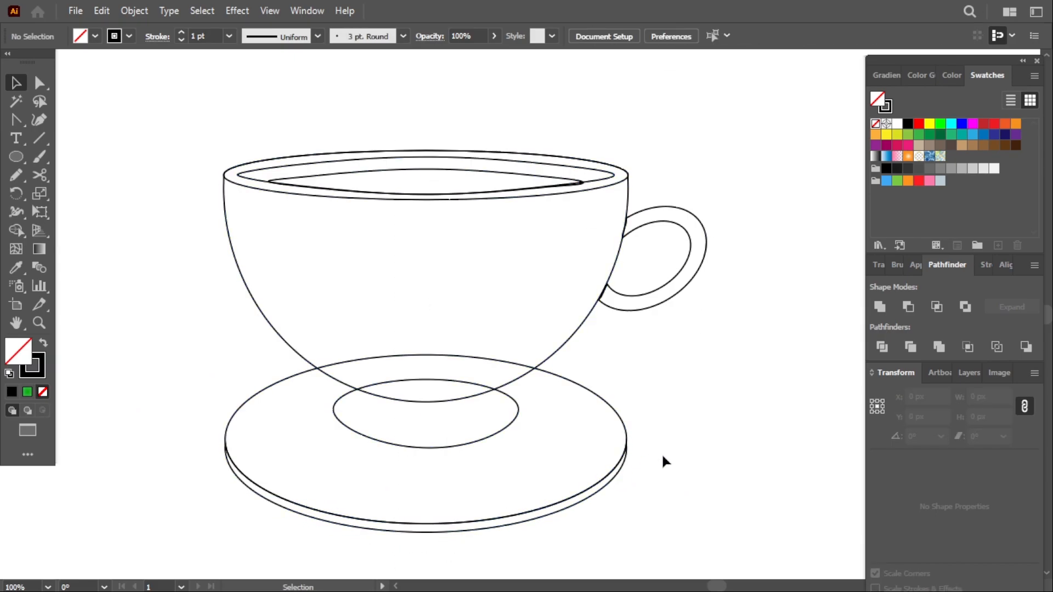
Move the cup with its rim paths and handle down about 12 px onto the saucer.
click(453, 443)
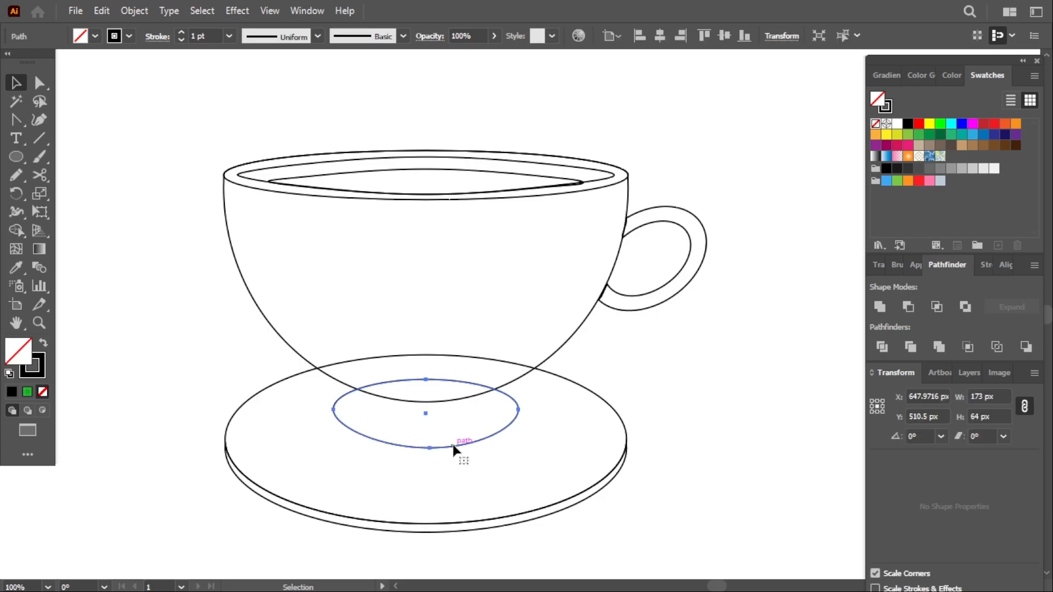
drag(686, 377, 557, 77)
drag(489, 117, 696, 348)
key(Down)
key(Down)
key(Down)
key(Down)
key(Down)
key(Down)
scroll(694, 343, left, 1)
scroll(695, 343, right, 2)
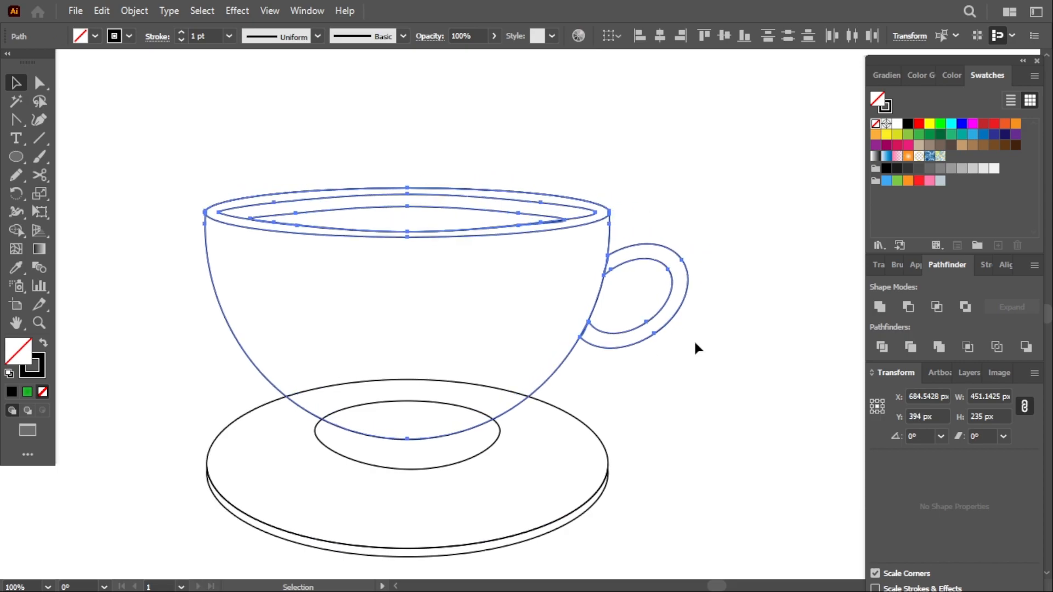
Draw two wavy steam lines above the middle of the cup with the Pencil tool.
scroll(695, 343, up, 2)
scroll(694, 344, down, 1)
click(682, 192)
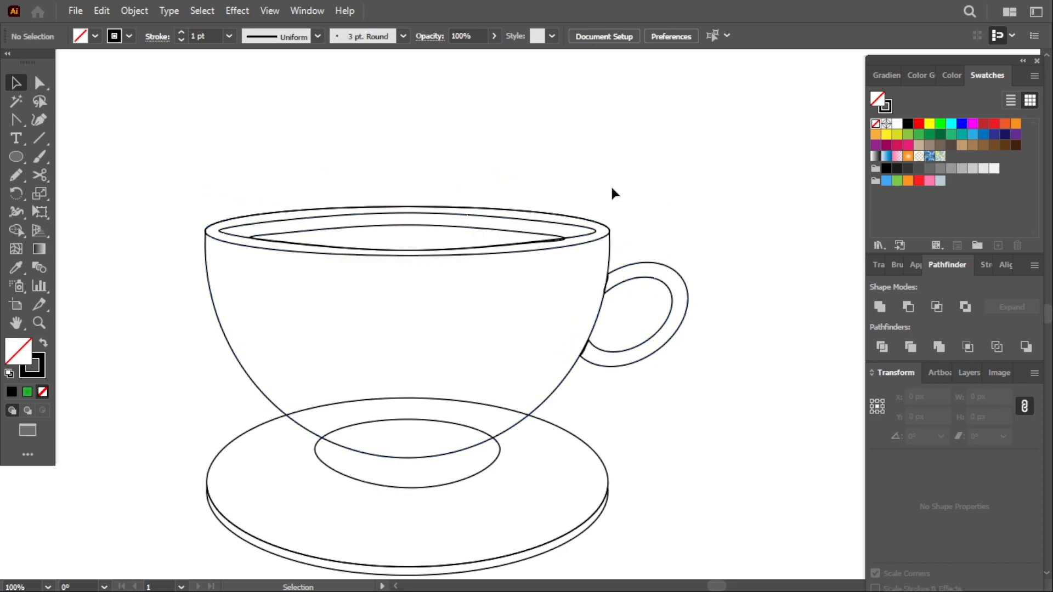
key(ctrl+F10)
key(n)
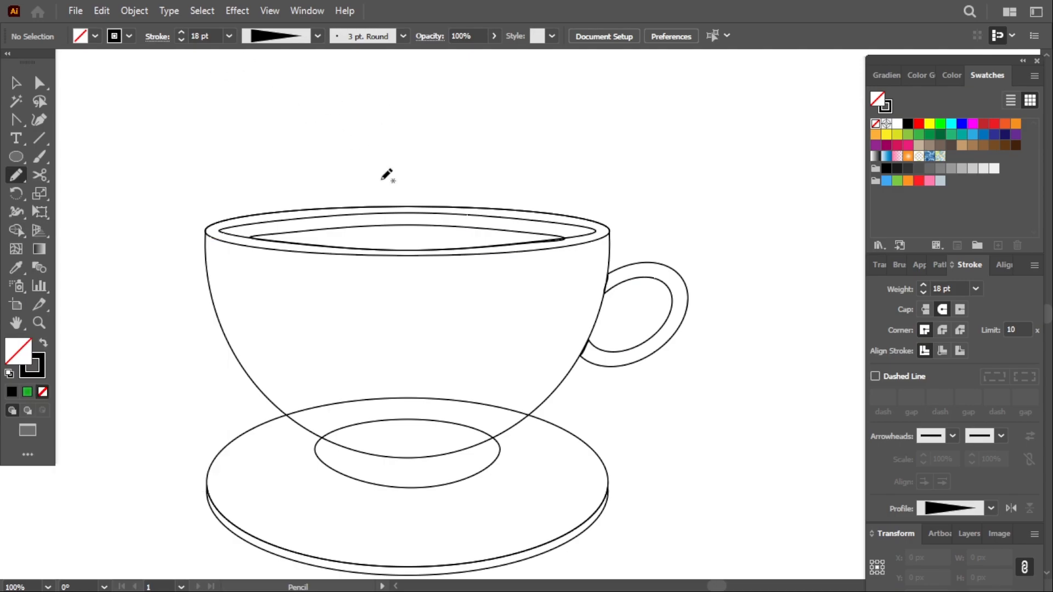
drag(394, 83, 393, 84)
drag(405, 145, 416, 121)
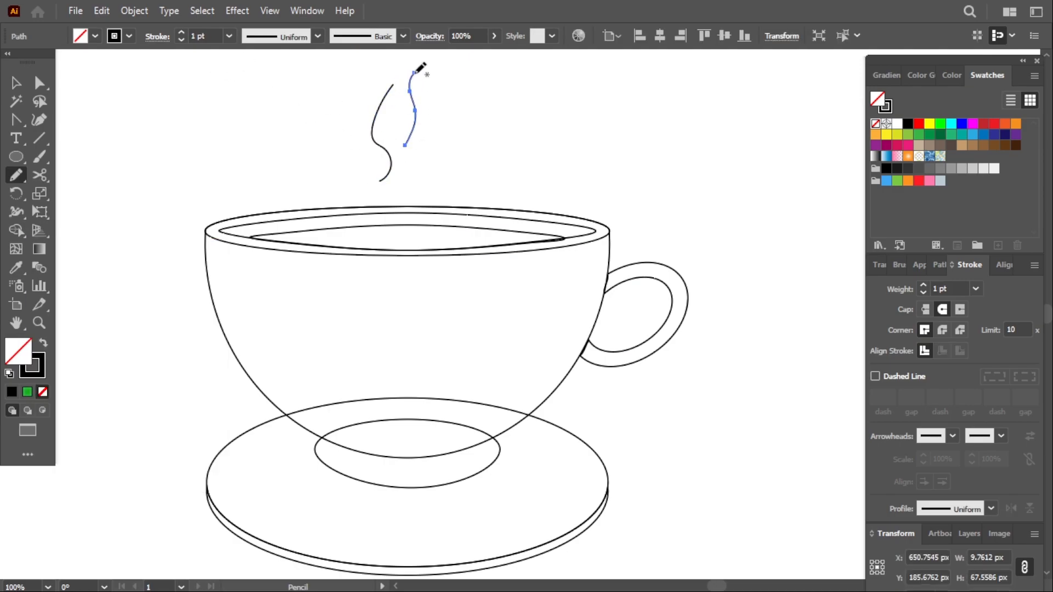
Give both steam lines a 10 pt stroke with Width Profile 4 so they taper.
key(v)
shift+click(376, 139)
click(229, 35)
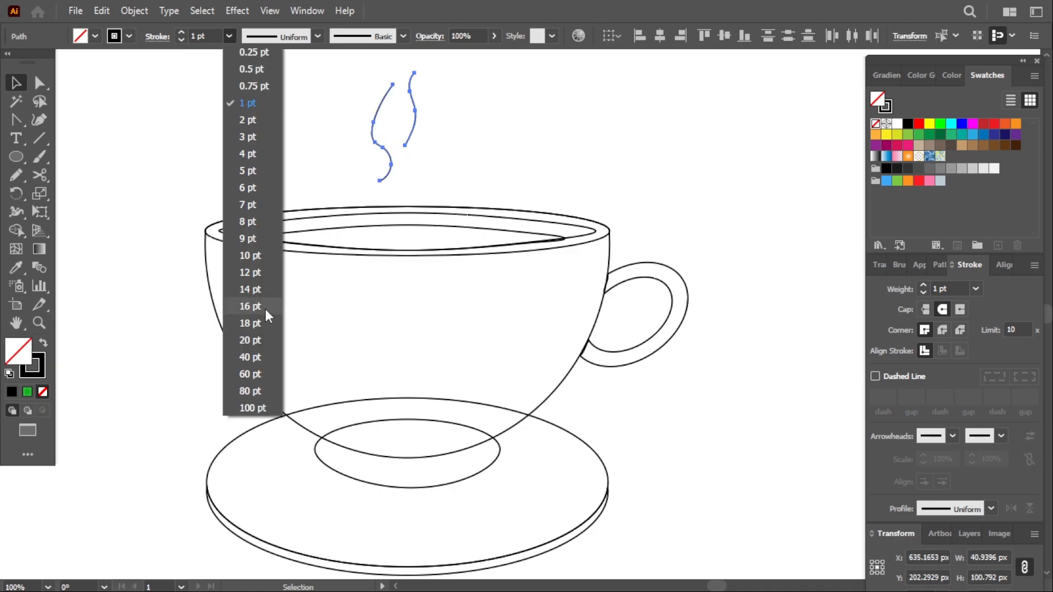
click(265, 307)
click(228, 36)
click(250, 255)
click(317, 36)
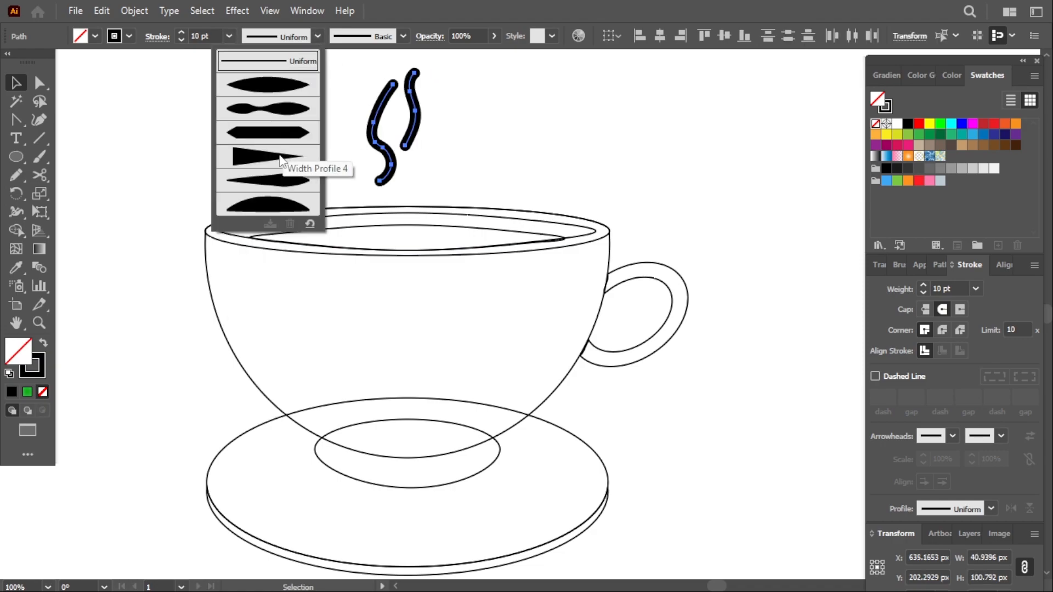
click(282, 158)
Shift both steam strokes slightly to the right so they sit over the cup's centre.
click(421, 140)
mouse_move(464, 131)
mouse_down()
mouse_move(352, 137)
mouse_move(397, 144)
mouse_up()
click(496, 160)
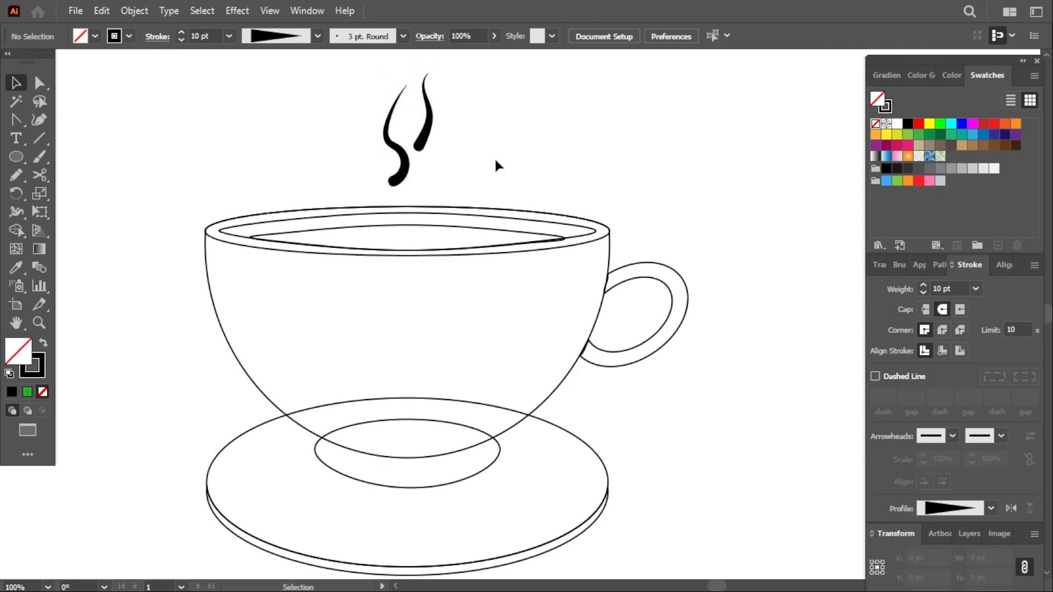
Fill the drink surface with a radial gradient from orange at the centre to brown, with the midpoint at about 31%.
scroll(495, 157, down, 1)
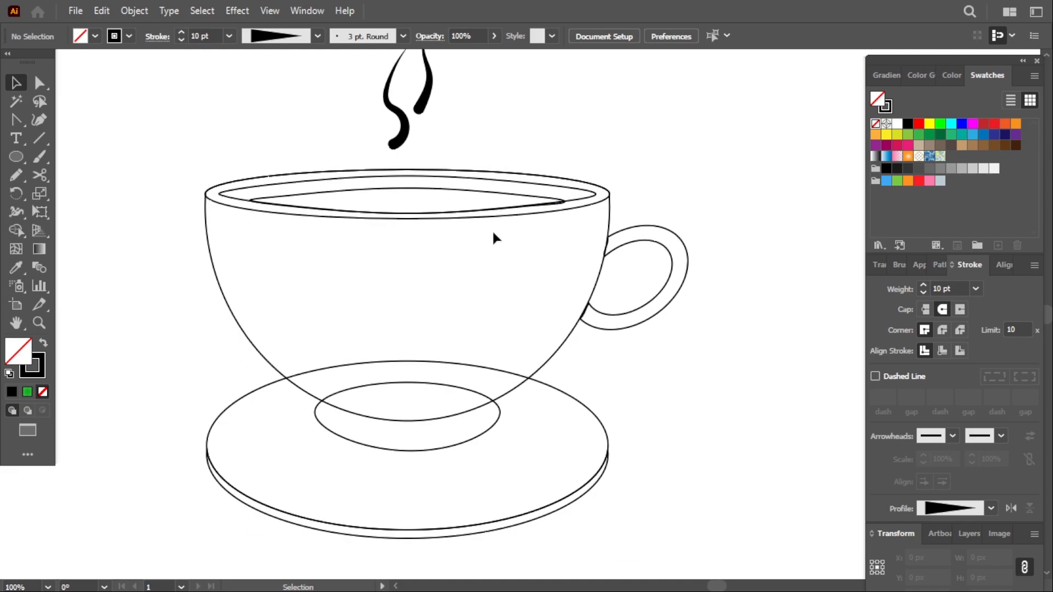
click(517, 201)
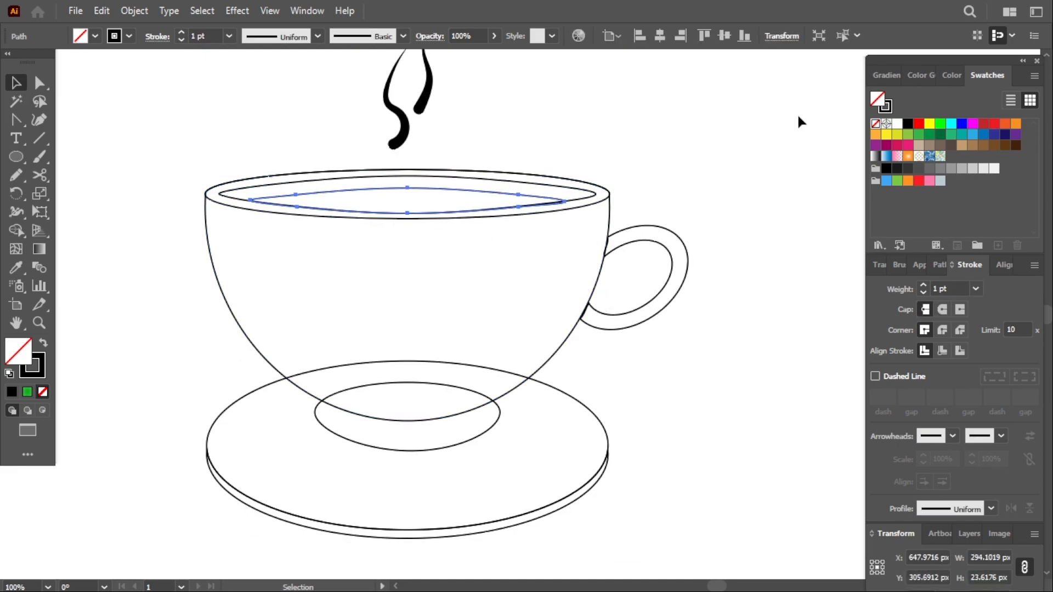
click(886, 75)
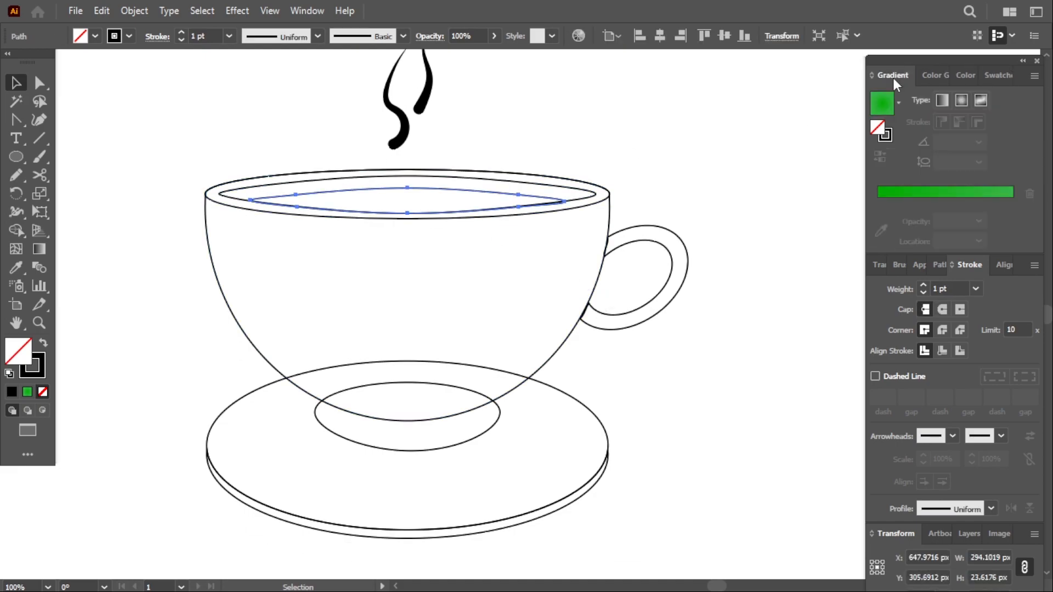
click(944, 193)
double_click(1013, 221)
click(965, 268)
double_click(878, 220)
click(879, 290)
click(879, 157)
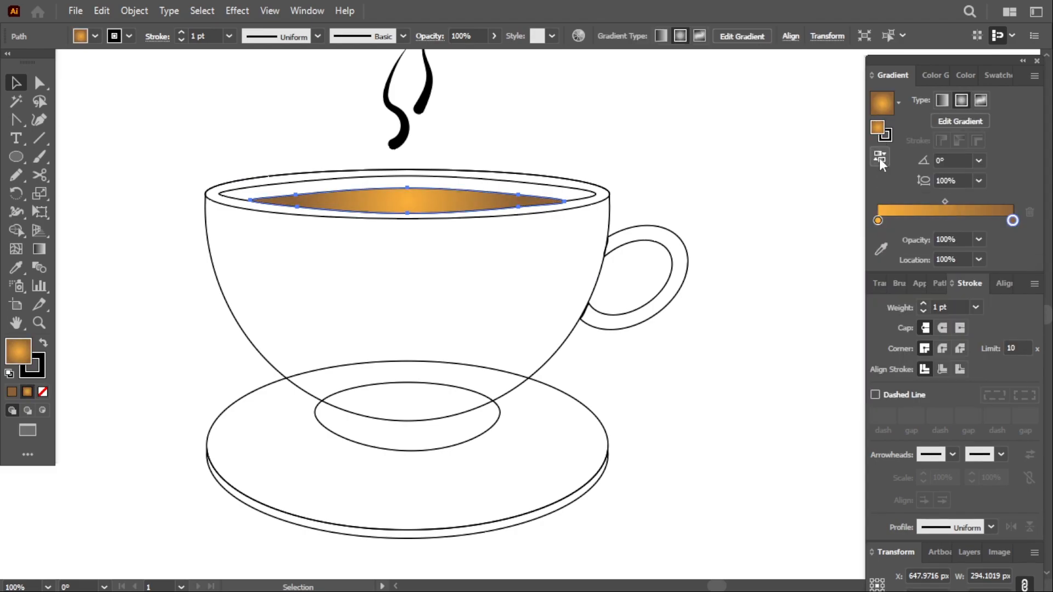
drag(944, 201, 919, 201)
click(671, 200)
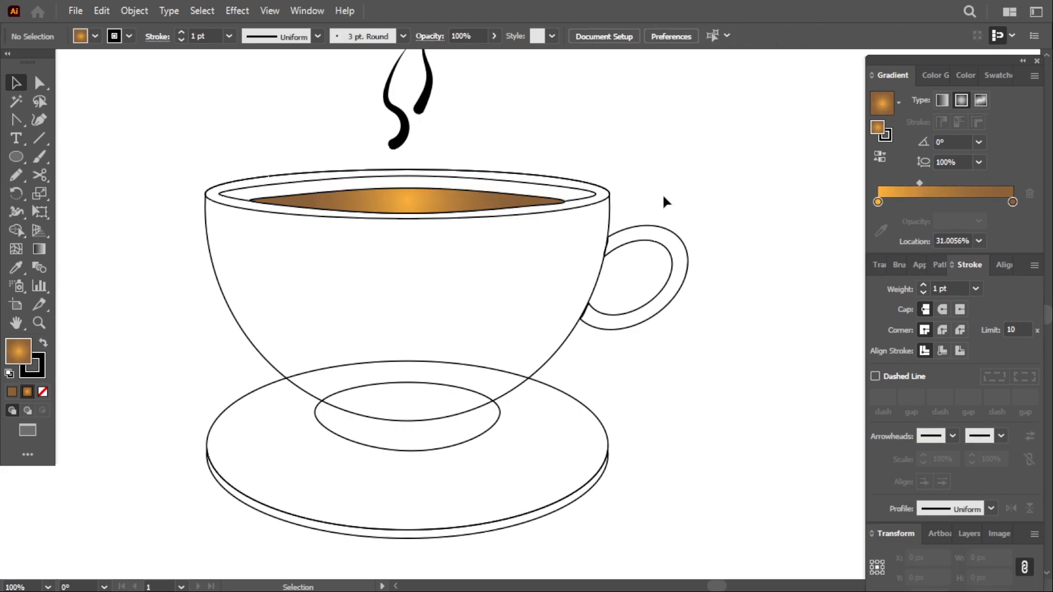
Fill the inner rim shape behind the drink with a radial gradient from light grey at the centre to mid grey.
click(589, 191)
click(951, 193)
double_click(1008, 220)
click(1032, 214)
click(1029, 212)
click(997, 75)
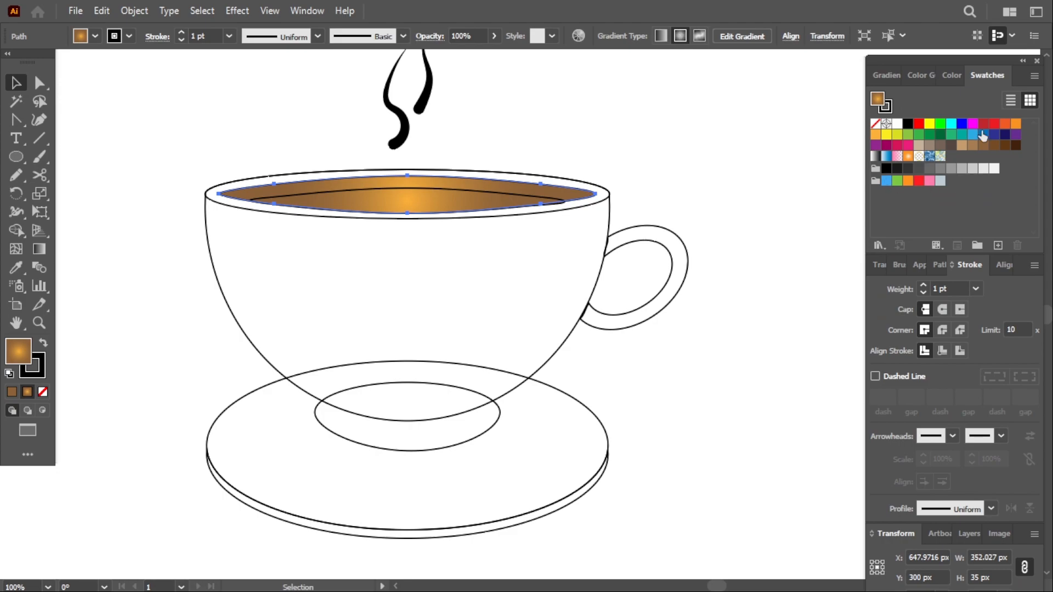
click(893, 75)
double_click(1012, 220)
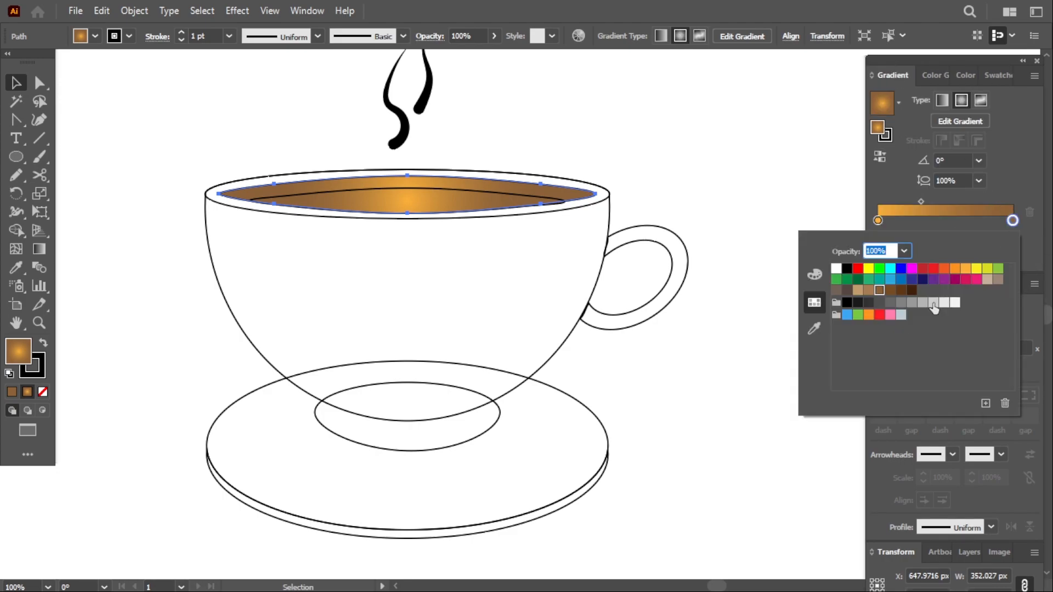
click(911, 302)
click(943, 303)
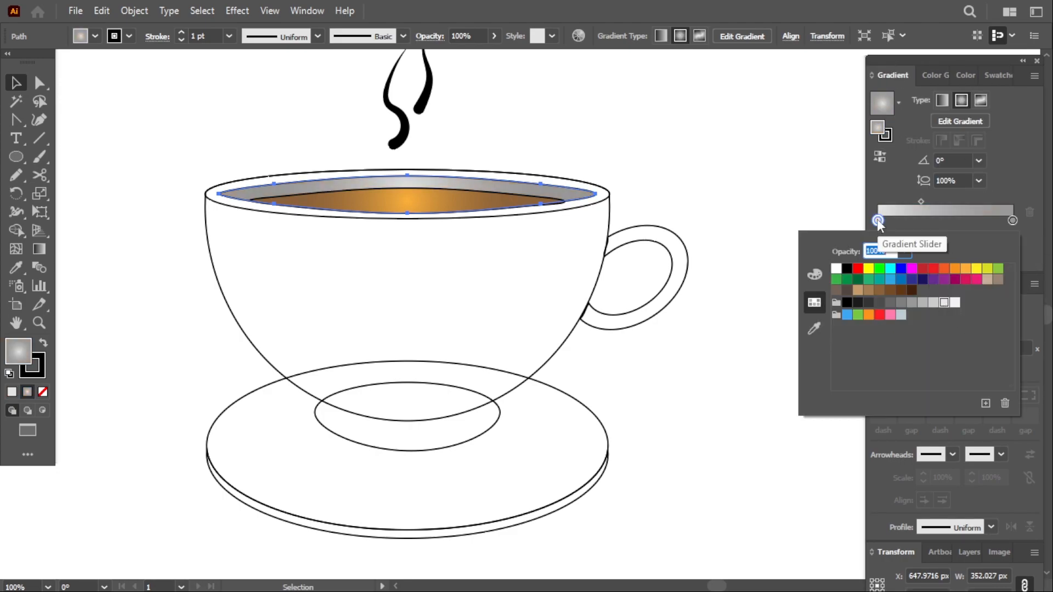
Try a linear type for the inner rim's grey gradient, set its midpoint to about 52%, and switch it back to radial.
click(943, 99)
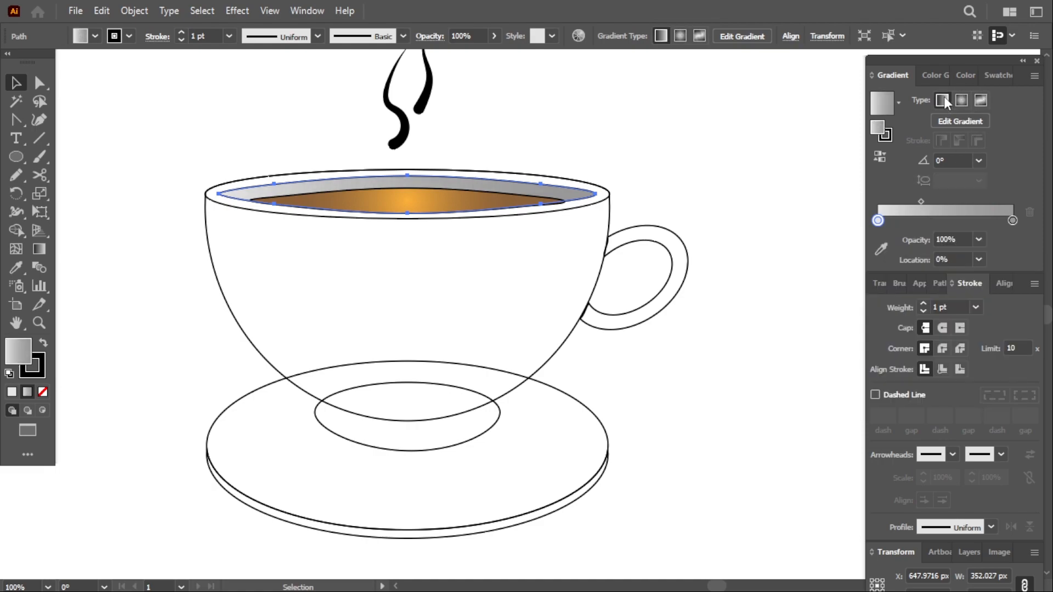
drag(920, 201, 947, 202)
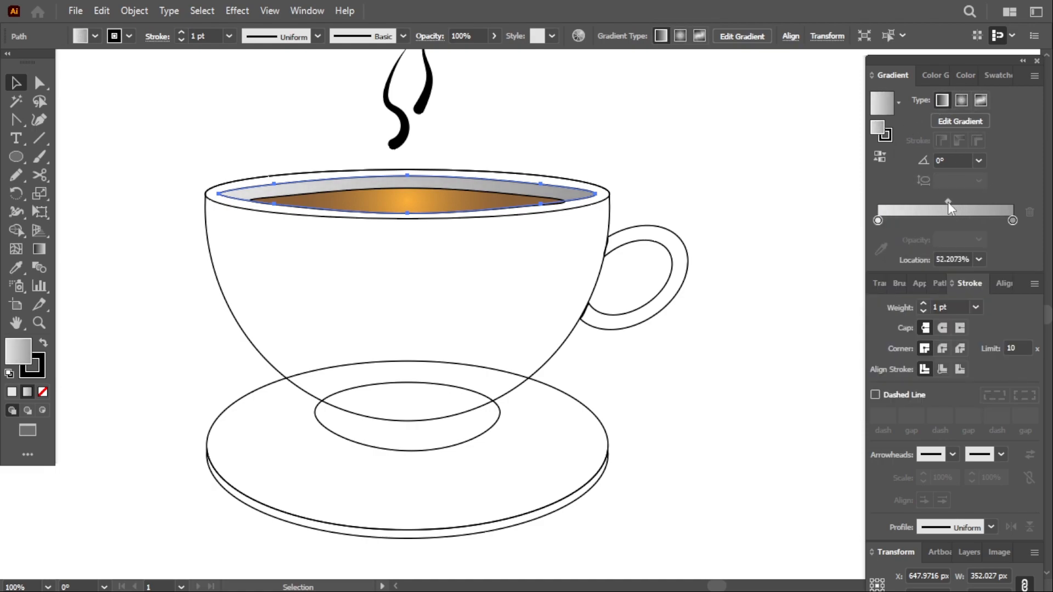
click(961, 104)
click(781, 216)
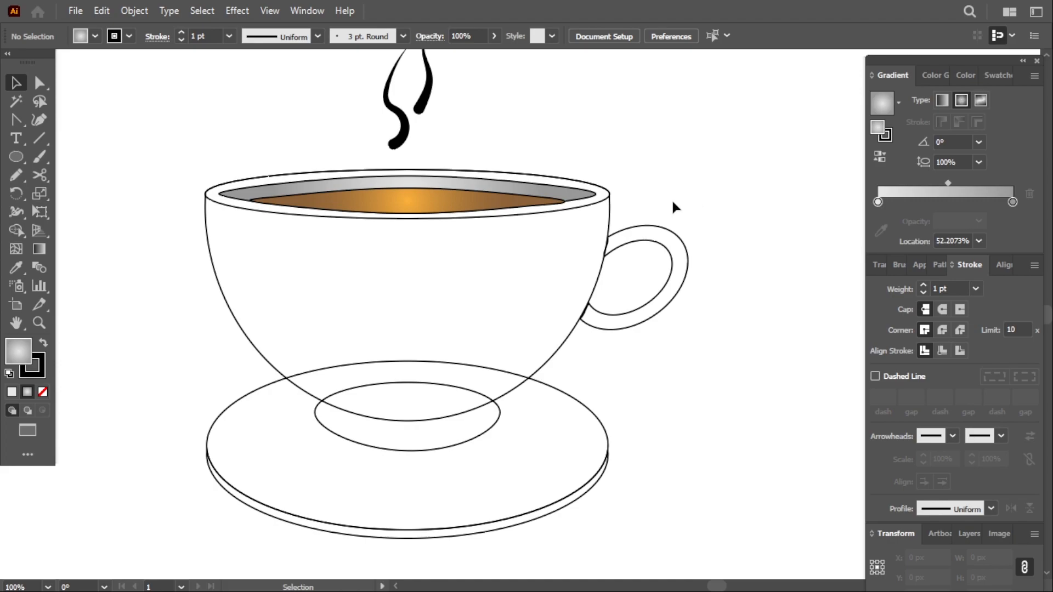
Apply a radial gradient to the outer rim ellipse and recolour its outer stop to bright green.
click(589, 206)
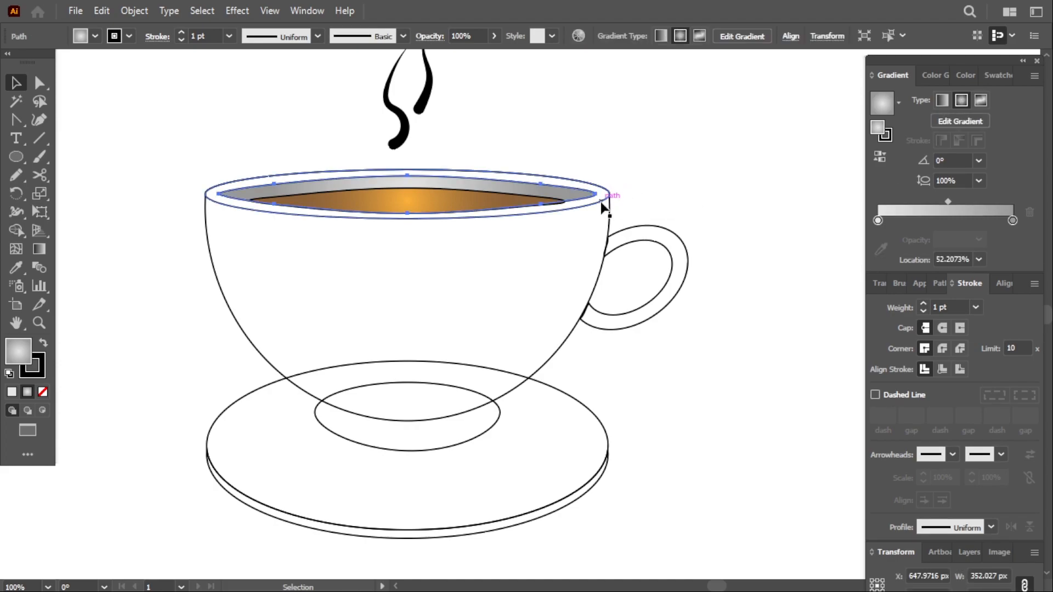
click(601, 208)
click(555, 204)
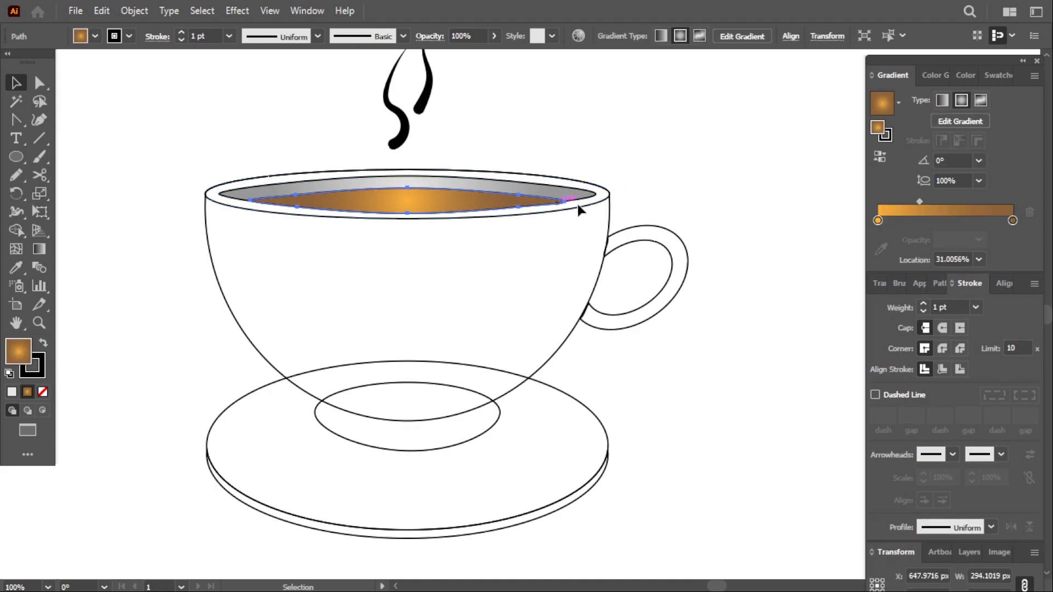
click(601, 207)
click(956, 192)
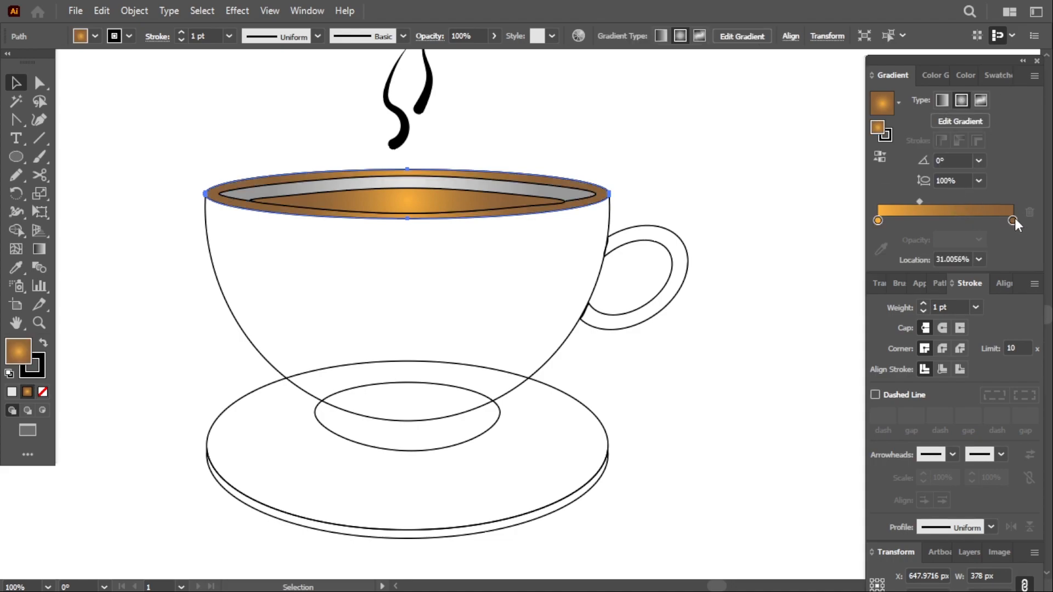
double_click(1014, 219)
click(835, 294)
click(878, 220)
double_click(878, 220)
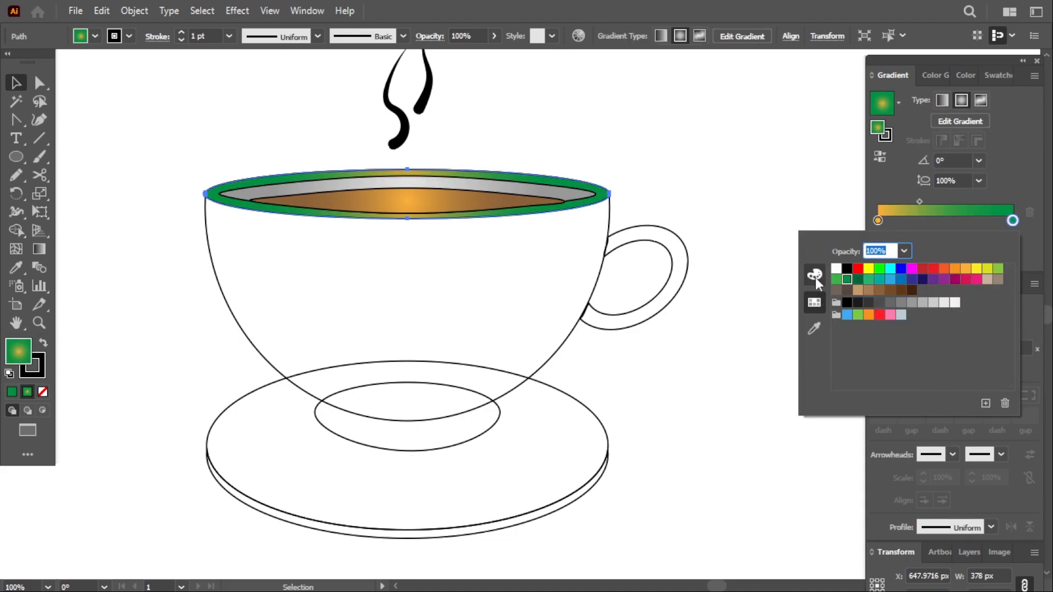
click(815, 277)
drag(942, 302, 953, 303)
click(952, 303)
Try a lighter green swatch for the centre stop of the outer rim's gradient.
double_click(877, 220)
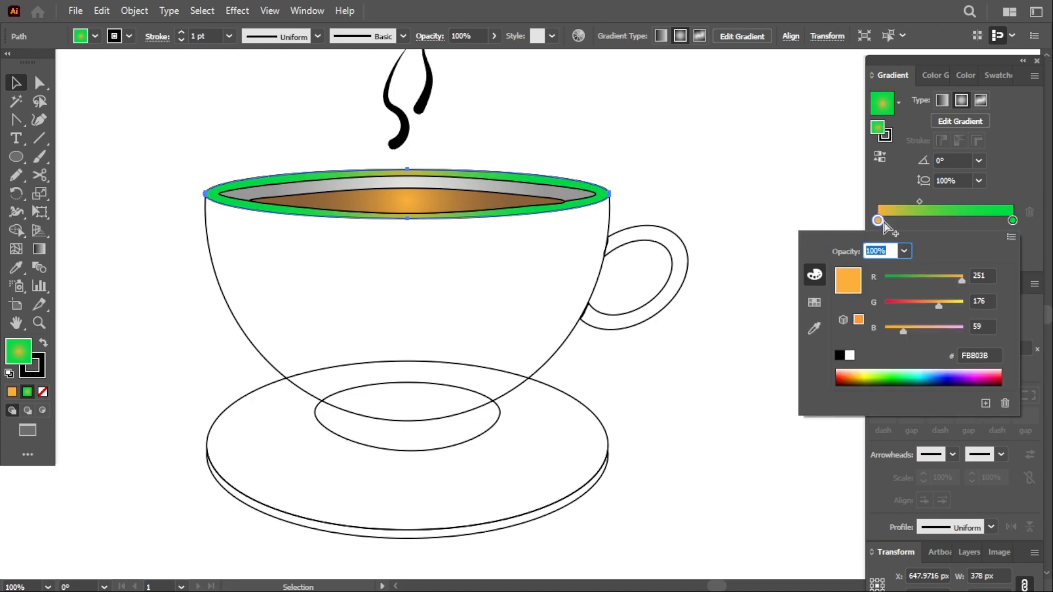
click(815, 302)
click(849, 279)
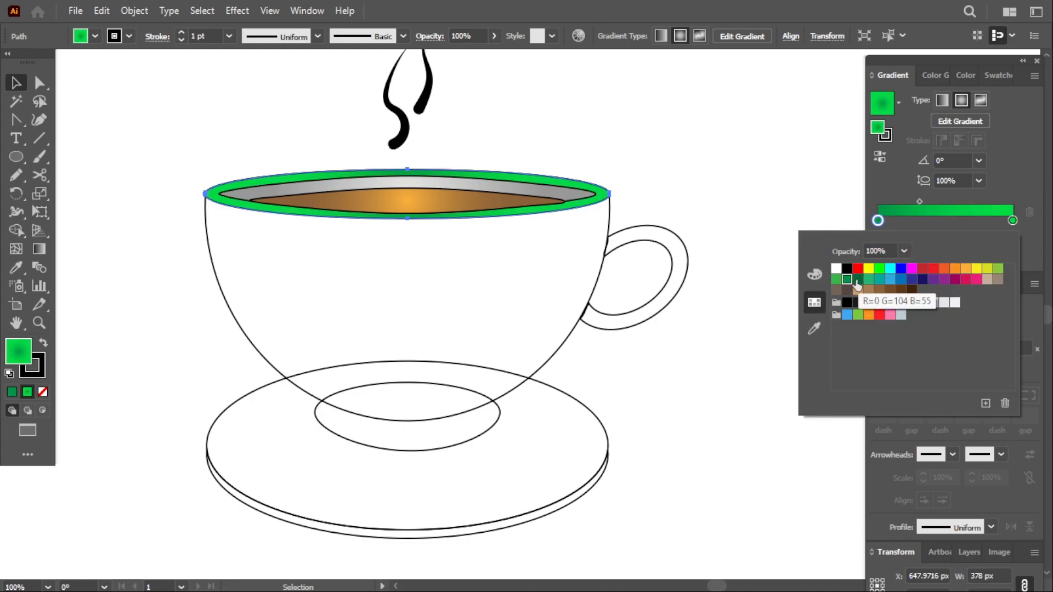
click(835, 279)
click(671, 159)
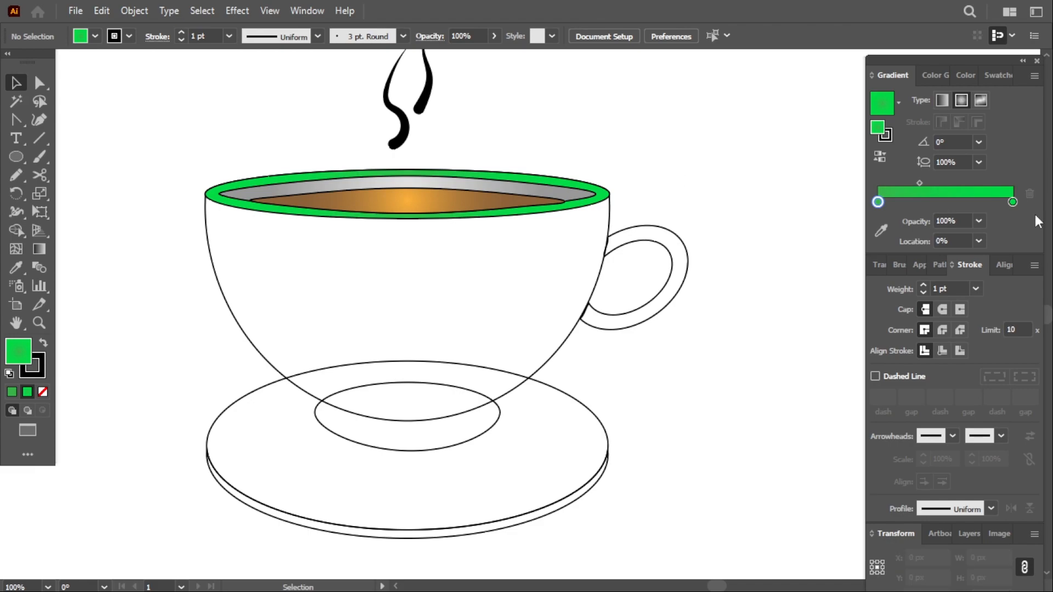
double_click(1012, 203)
click(846, 262)
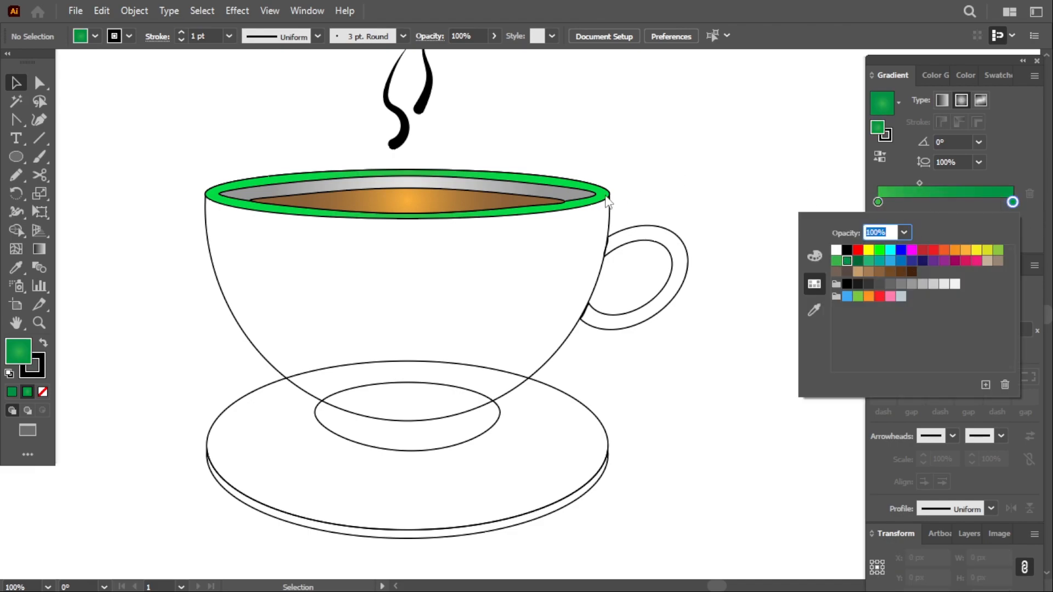
Set the centre stop of the outer rim ellipse's gradient to a dark green swatch.
click(606, 198)
double_click(879, 222)
click(844, 279)
click(739, 193)
click(734, 175)
Nudge the drink surface up slightly inside the rim and select its bottom middle anchor point for adjustment.
click(575, 327)
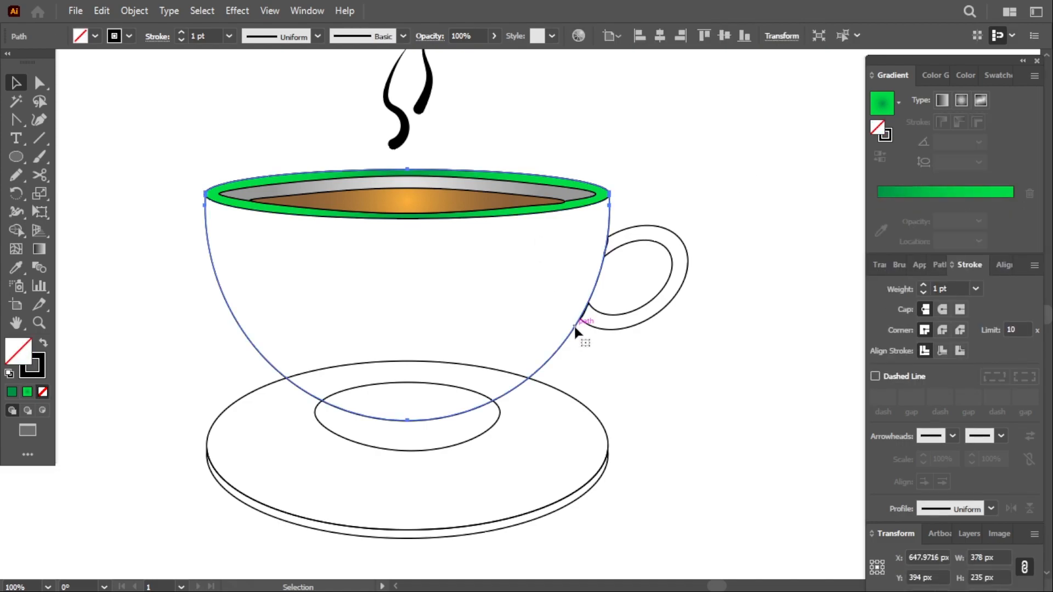
click(570, 207)
click(674, 178)
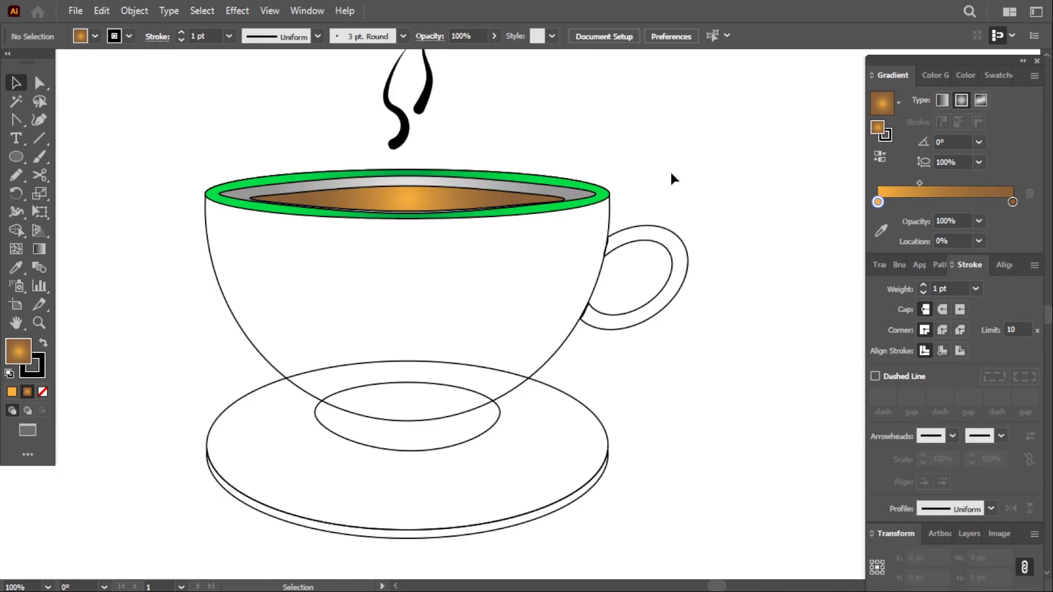
click(501, 210)
click(42, 86)
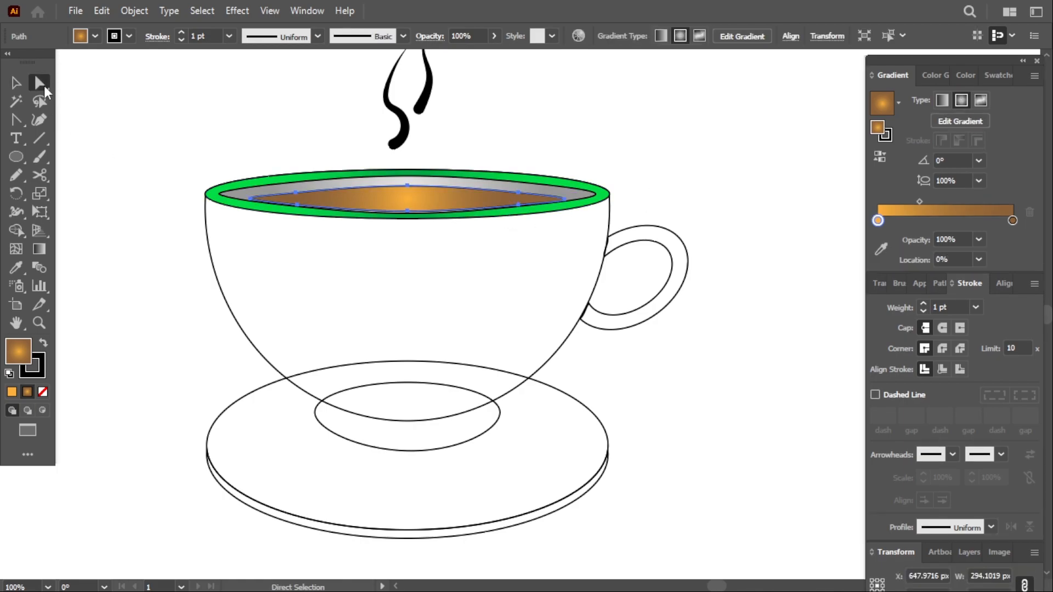
click(409, 213)
key(ctrl+plus)
key(ctrl+minus)
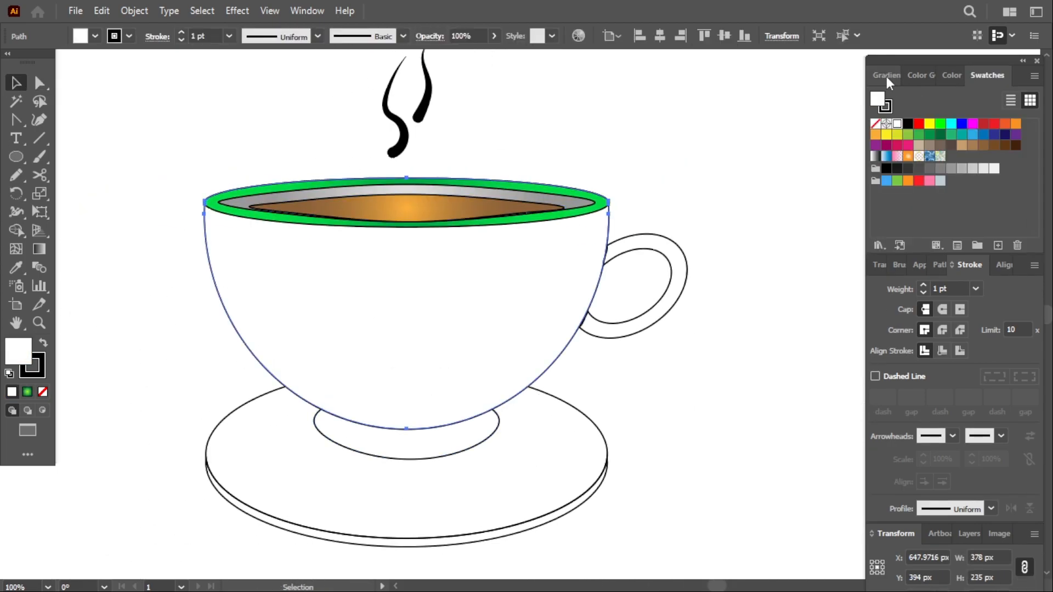
Apply a freeform gradient in Points mode to the cup body and add a colour stop near its upper-left edge.
click(886, 77)
click(981, 101)
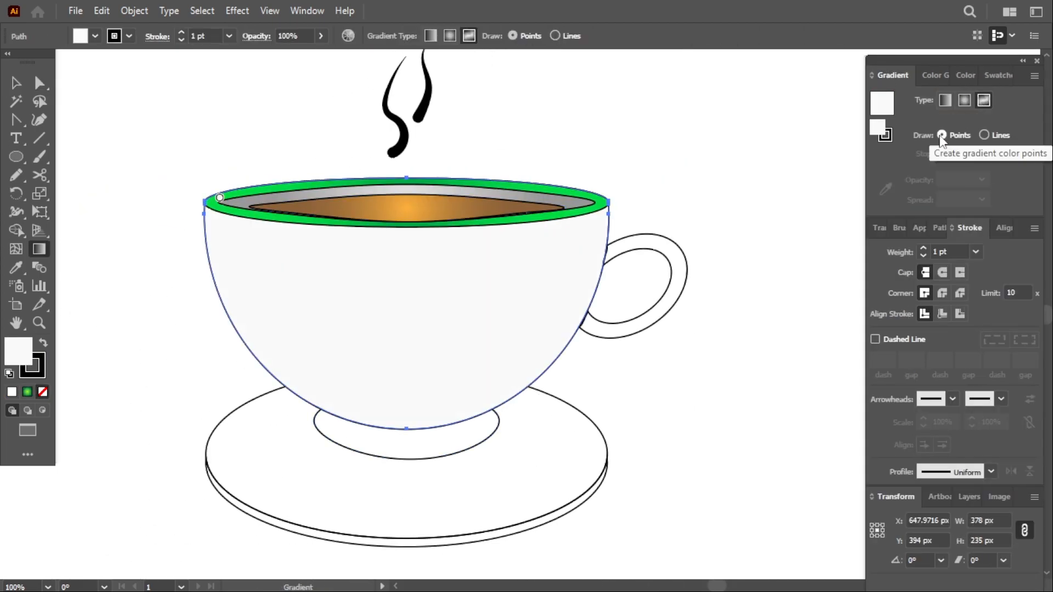
click(259, 261)
drag(259, 261, 229, 243)
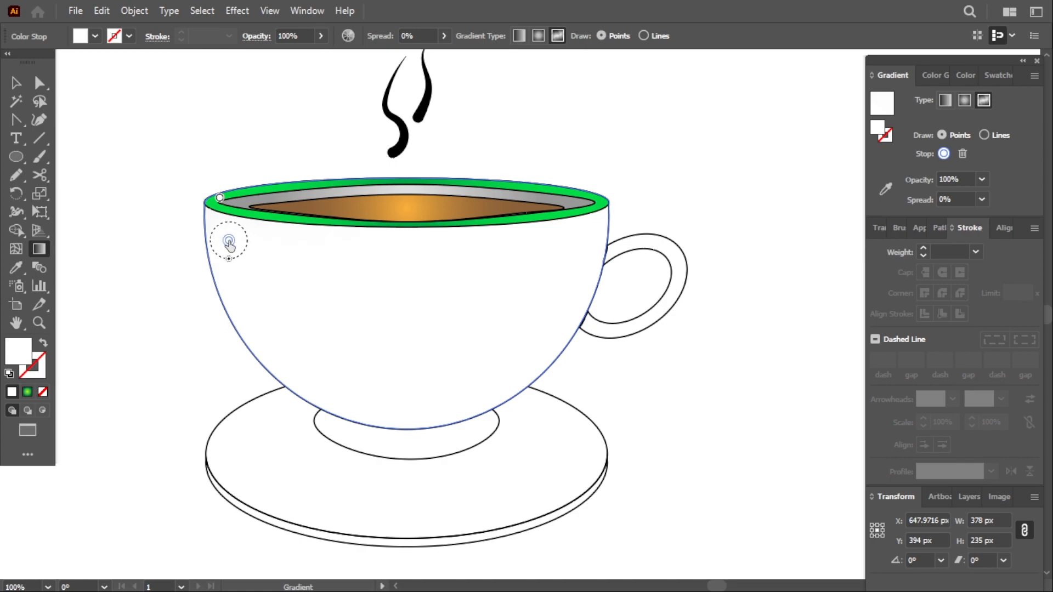
Recolour the cup body's new gradient stop to lime green and move it up close to the left end of the rim.
double_click(238, 251)
click(107, 295)
click(117, 301)
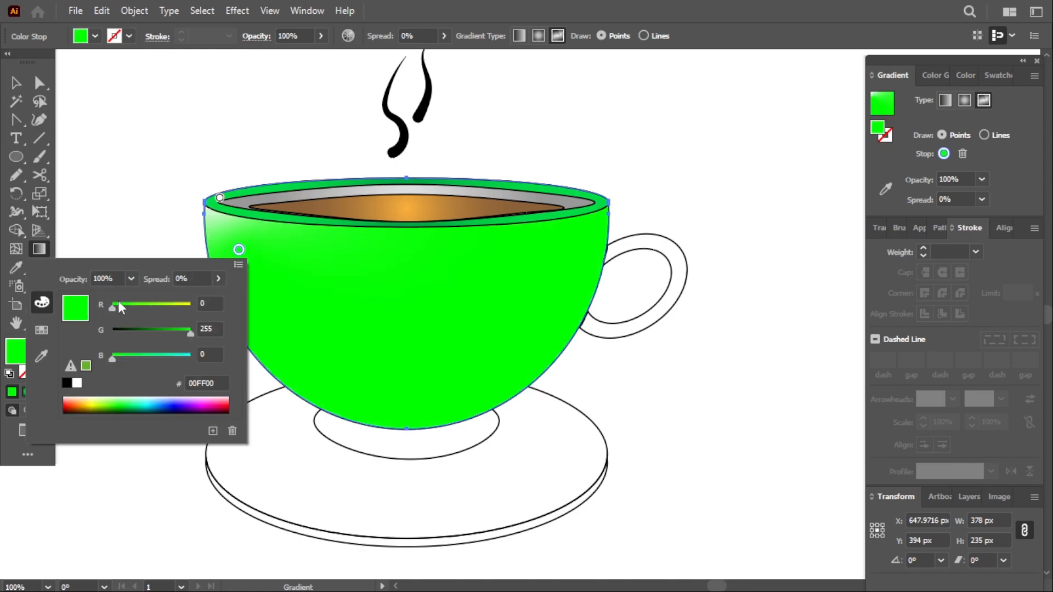
drag(156, 300, 143, 304)
click(239, 249)
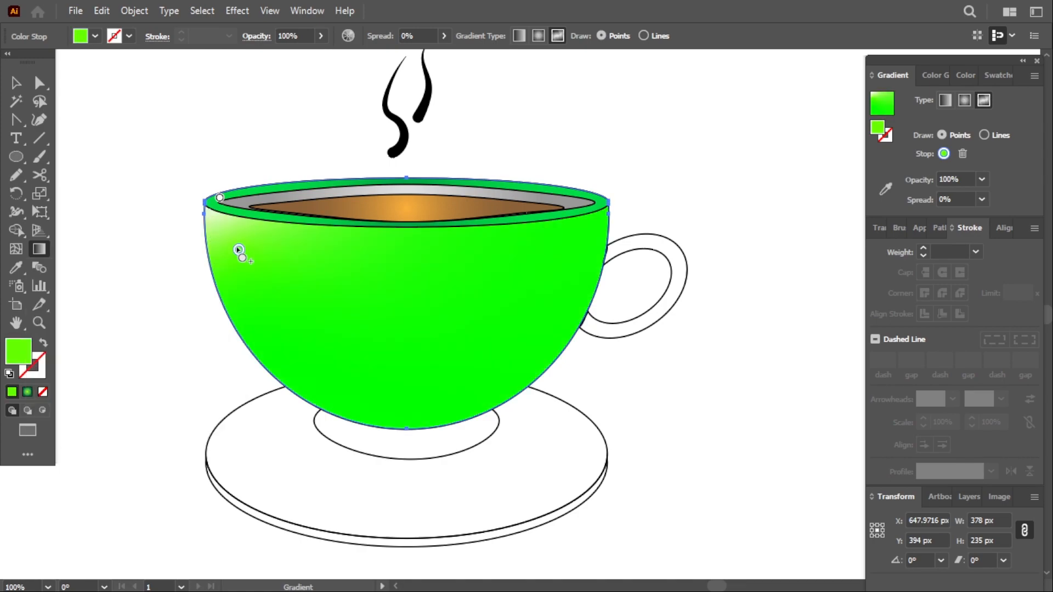
drag(213, 223, 220, 225)
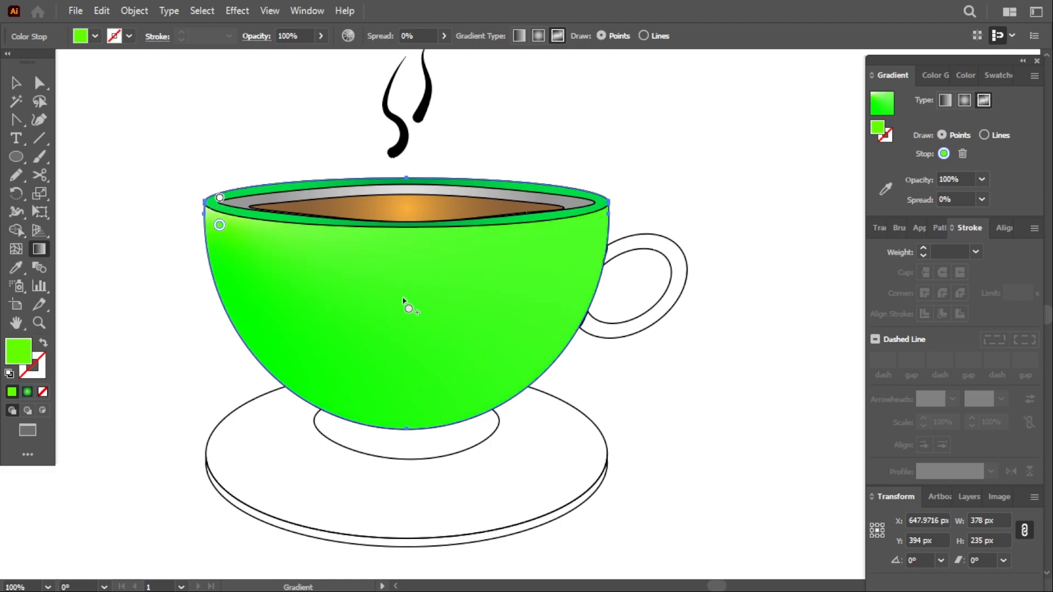
Add a gradient stop in the middle of the cup body and colour it with a dark green swatch.
double_click(402, 297)
click(205, 377)
click(238, 354)
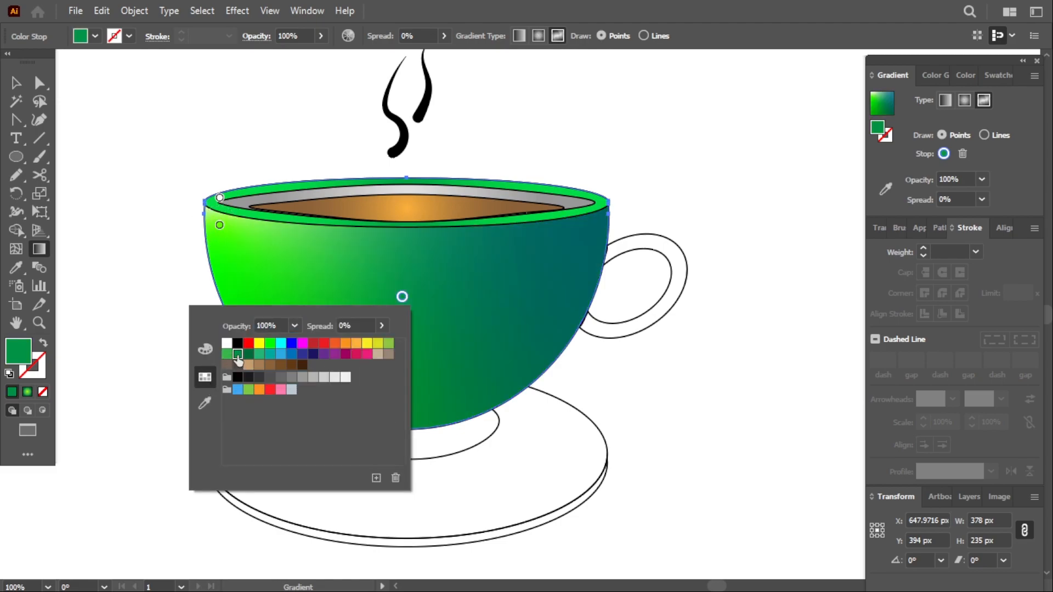
Add a gradient stop near the cup body's upper-right edge and colour it with a medium green swatch.
click(573, 247)
double_click(576, 231)
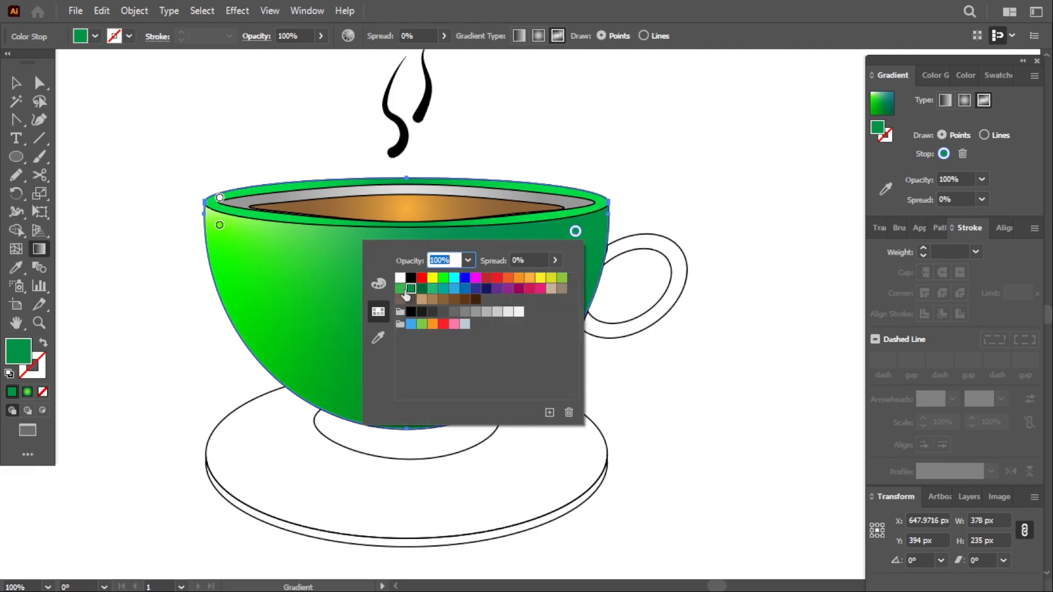
click(402, 289)
Add a gradient stop in the cup body's lower-left area and colour it green R=0 G=146 B=69.
click(323, 308)
double_click(289, 349)
click(125, 406)
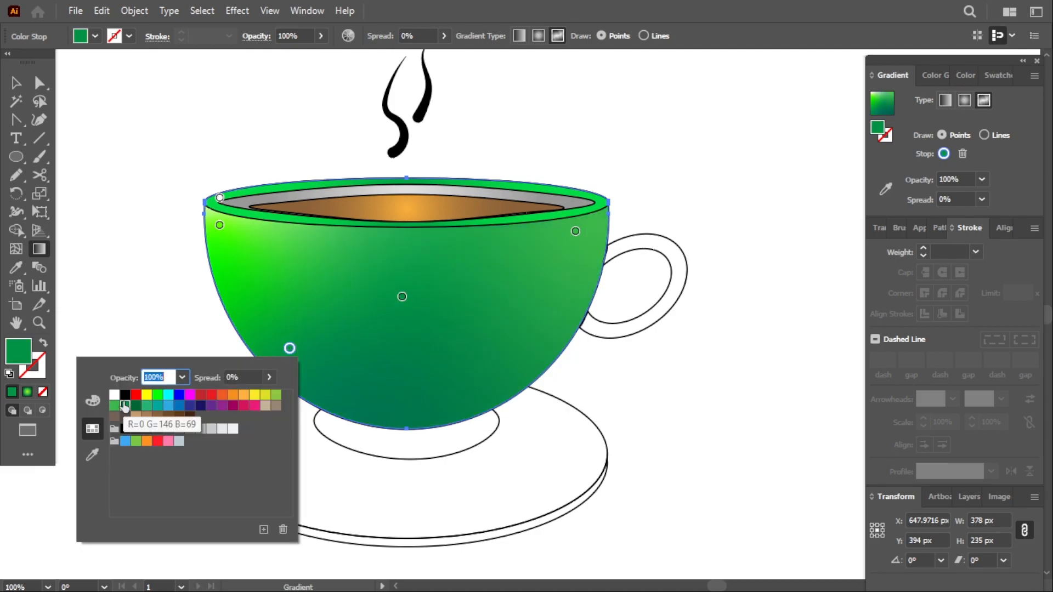
click(485, 266)
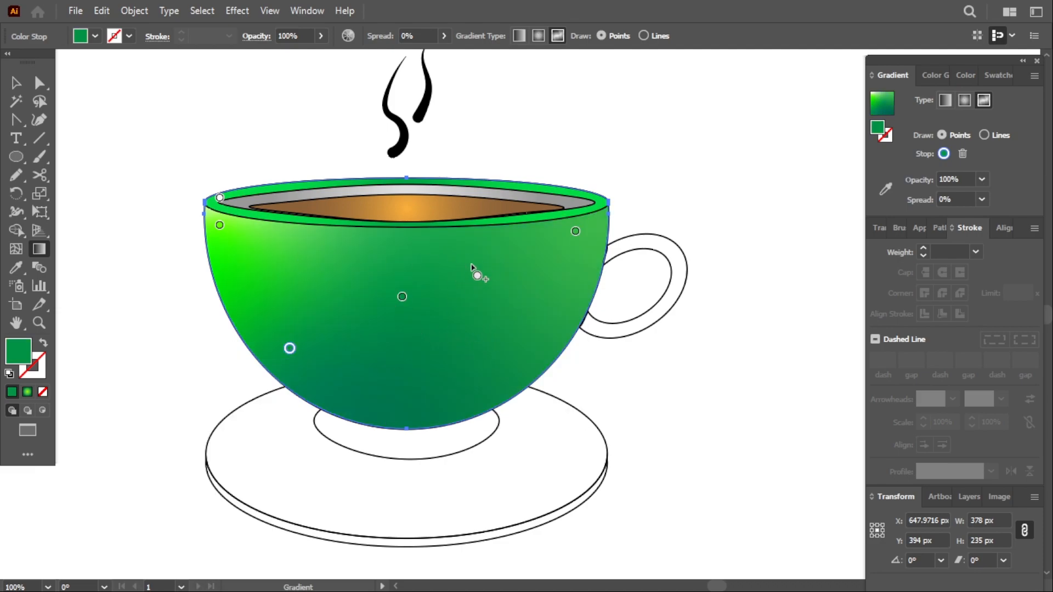
Move the lime and central stops toward the cup body's lower right and add a medium green stop at its upper-left edge.
drag(219, 224, 323, 267)
drag(402, 297, 462, 368)
double_click(213, 224)
click(39, 282)
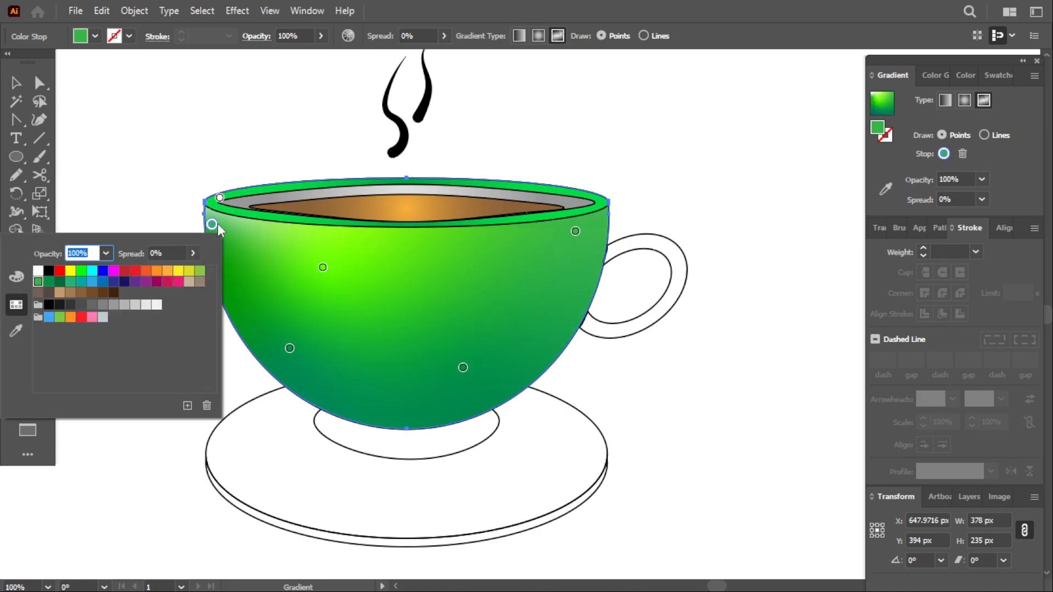
Move the left-edge stop up to the rim and shift the lime and lower-left stops slightly down.
click(213, 223)
drag(212, 222, 220, 210)
drag(322, 268, 328, 301)
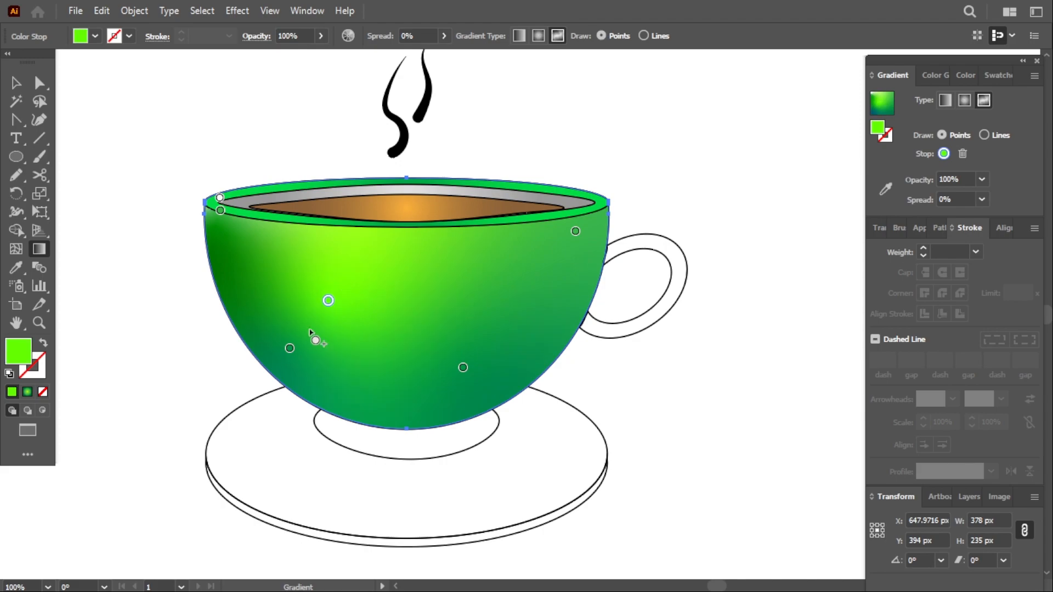
drag(290, 348, 302, 371)
Move the upper-right stop closer to the cup's edge, recolour it dark green and finish editing the cup body's gradient.
drag(575, 231, 589, 233)
double_click(589, 233)
click(425, 292)
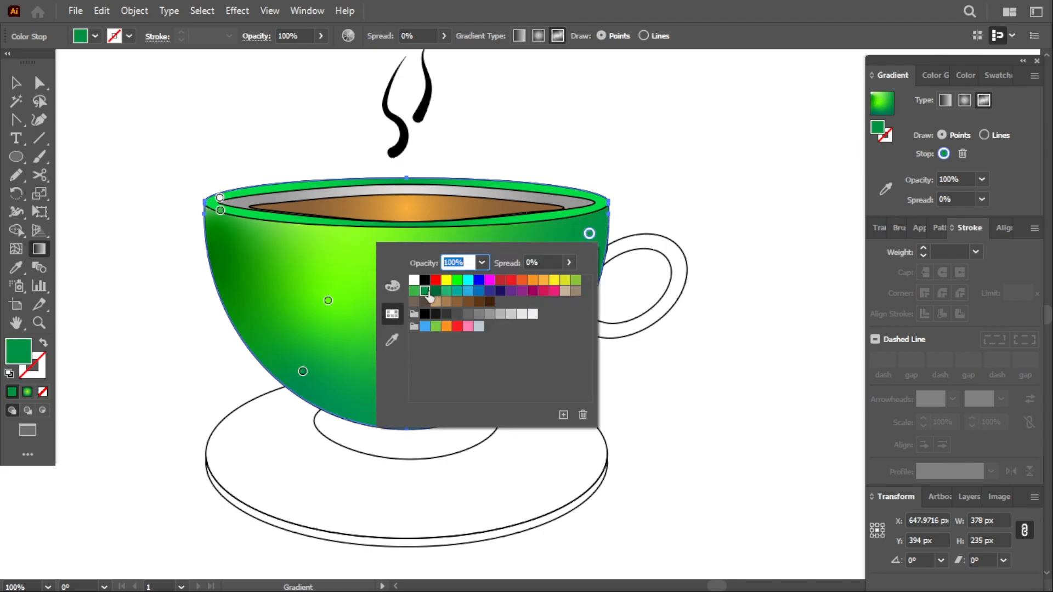
click(672, 180)
key(v)
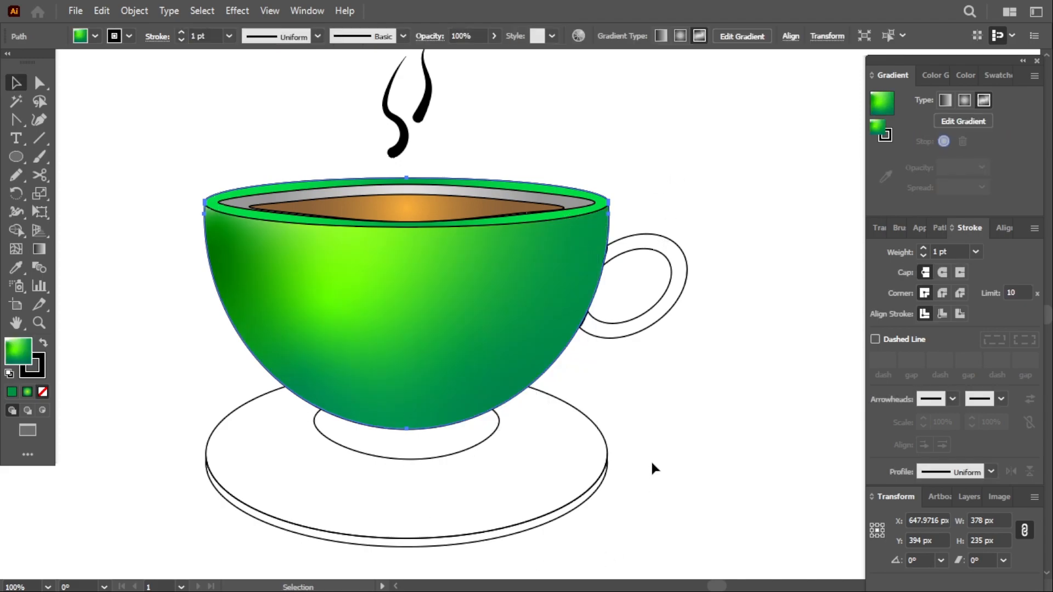
Fill the saucer's large top ellipse with a radial gradient from yellow-green at the centre to dark green at the edge.
click(650, 459)
click(574, 411)
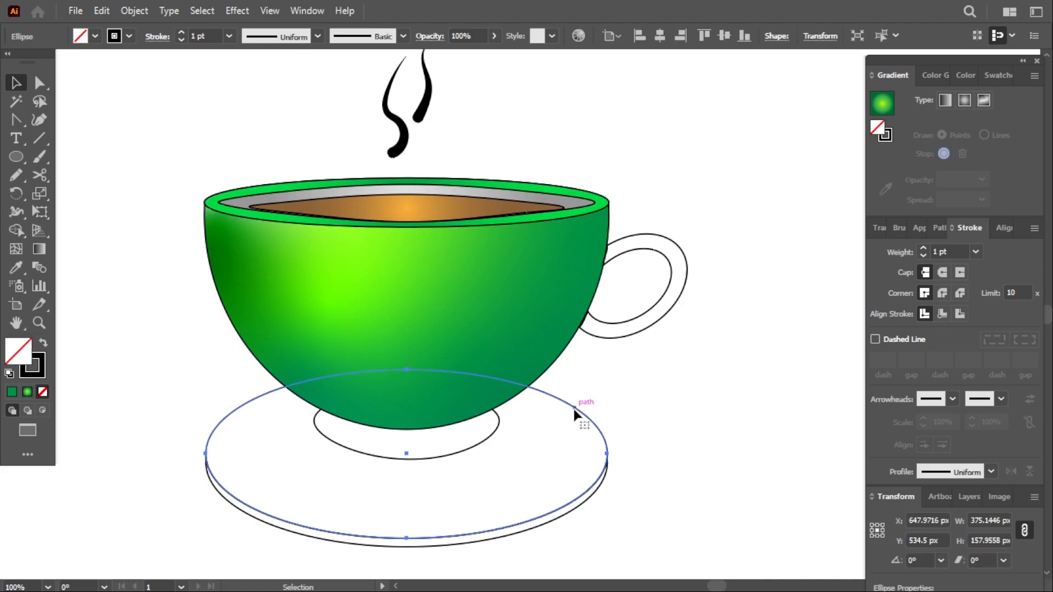
click(964, 100)
mouse_move(957, 221)
mouse_down()
mouse_move(940, 222)
mouse_move(965, 223)
mouse_move(953, 223)
mouse_up()
click(765, 182)
Fill the cup's foot ellipse with the green radial gradient and set its yellow-green stop to 50% opacity.
click(471, 449)
click(957, 201)
double_click(878, 221)
click(904, 251)
click(925, 354)
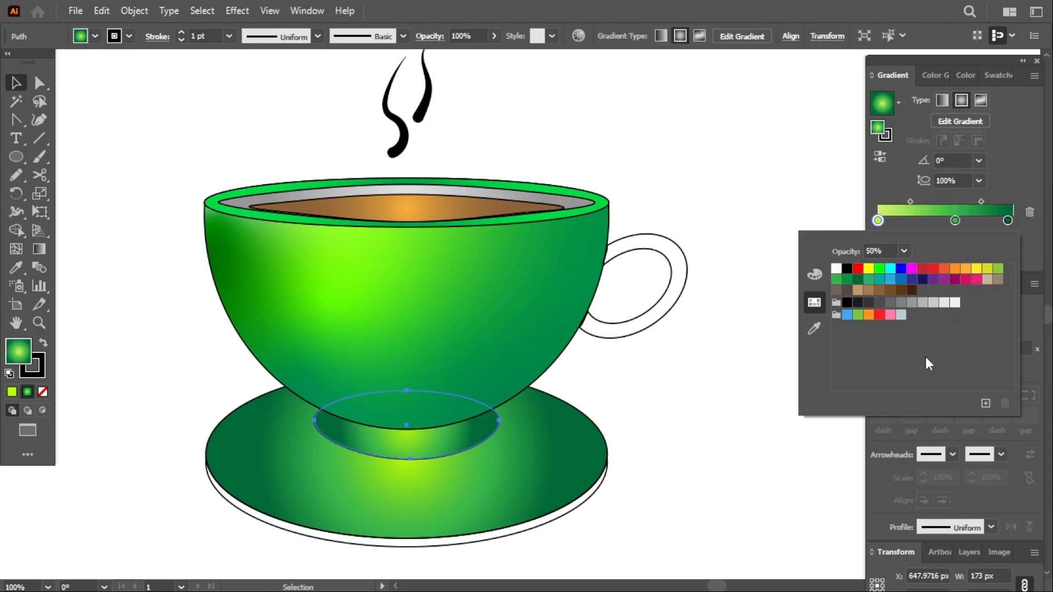
click(755, 220)
Fill the saucer's lower edge with the green radial gradient, its yellow-green stop at 100% opacity and its middle stop near the dark end.
click(519, 529)
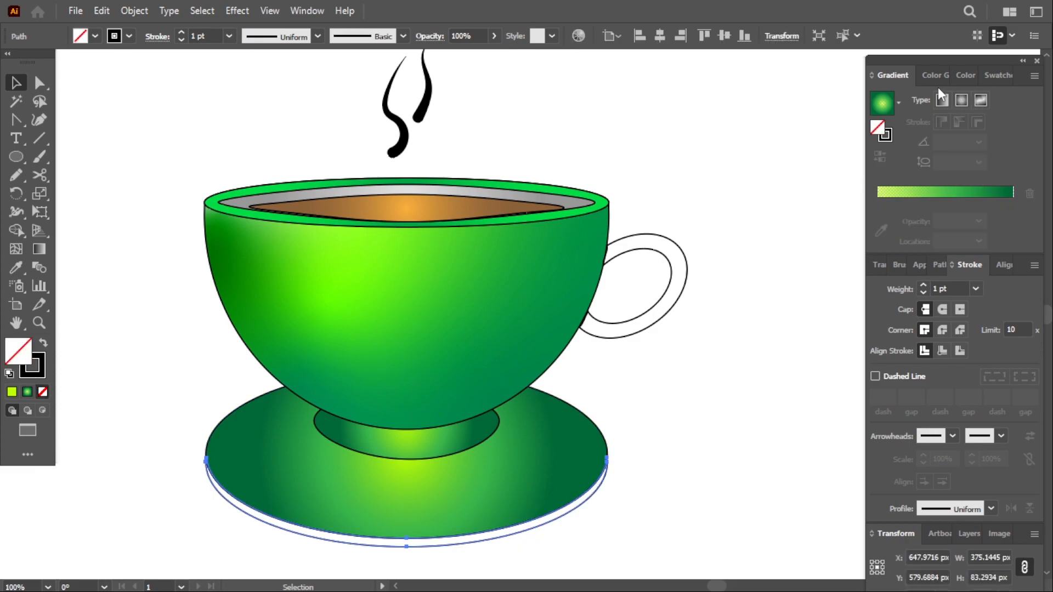
click(960, 101)
double_click(877, 220)
click(879, 222)
double_click(878, 221)
click(904, 251)
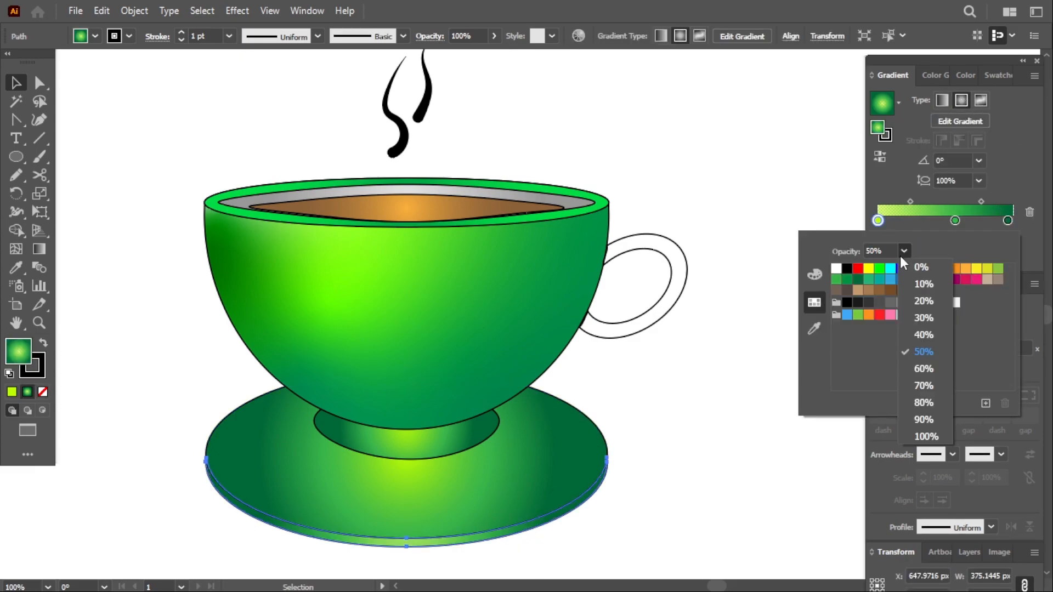
click(926, 436)
click(741, 418)
drag(955, 221, 988, 220)
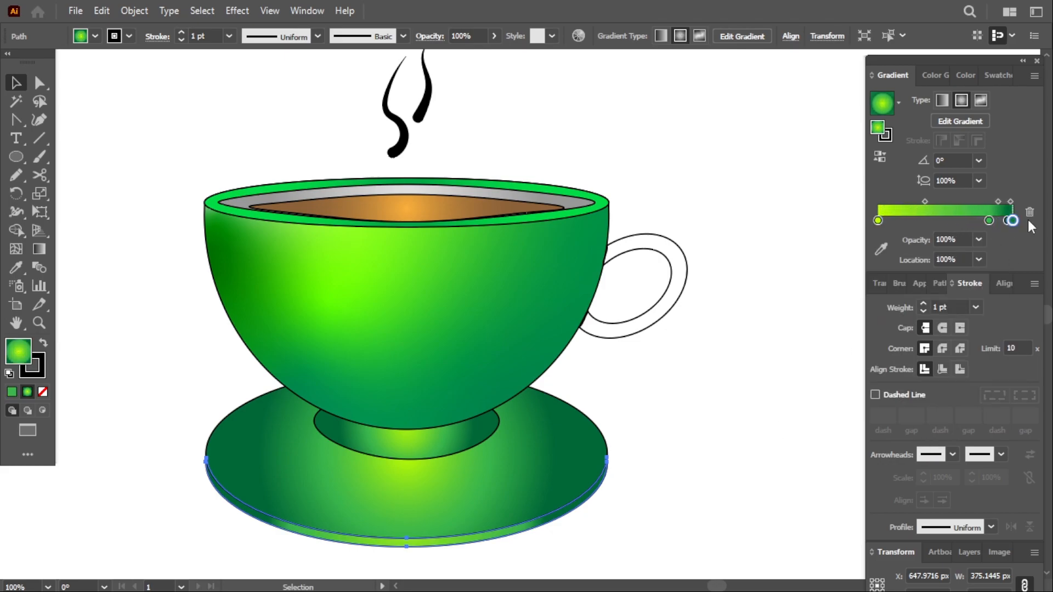
click(729, 297)
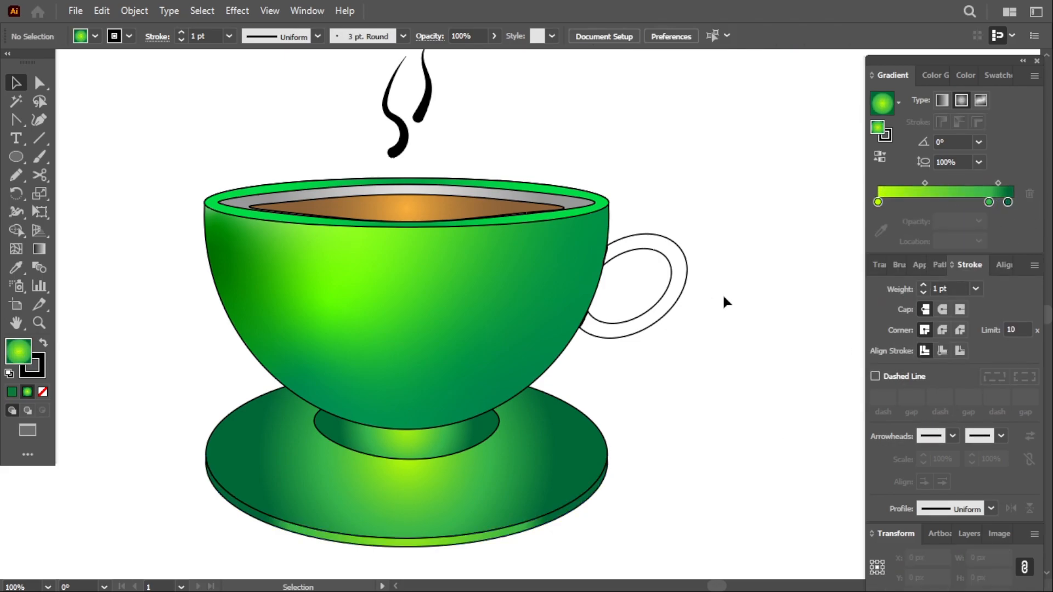
Fill the handle with a linear green gradient and shift its middle stop toward the yellow-green end.
click(669, 295)
click(945, 102)
drag(989, 221, 930, 203)
click(749, 245)
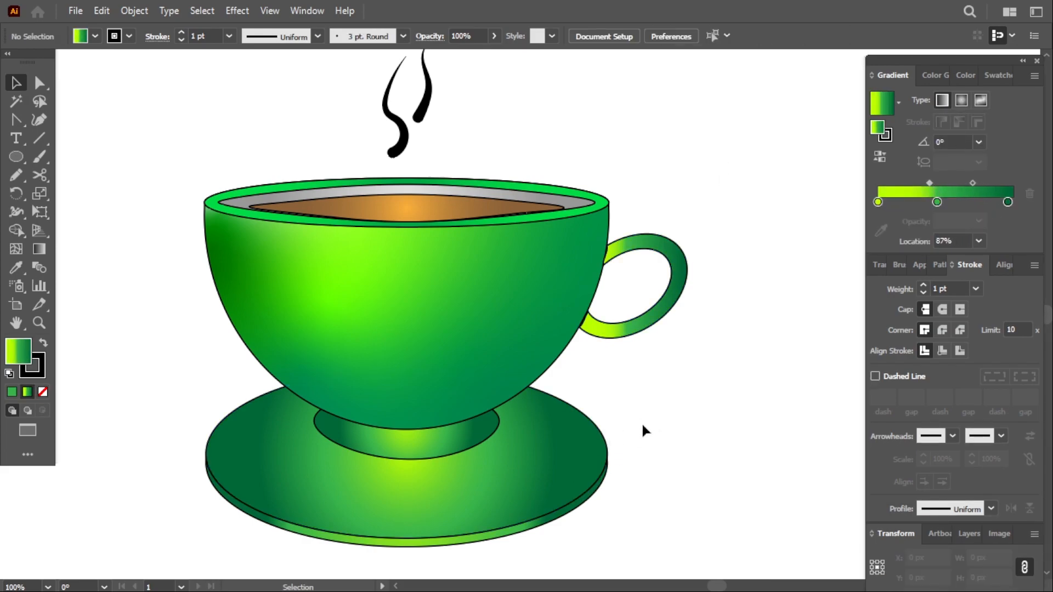
Set both steam strokes to 16 pt and colour them light grey R=179 G=179 B=179.
scroll(421, 168, up, 4)
click(389, 277)
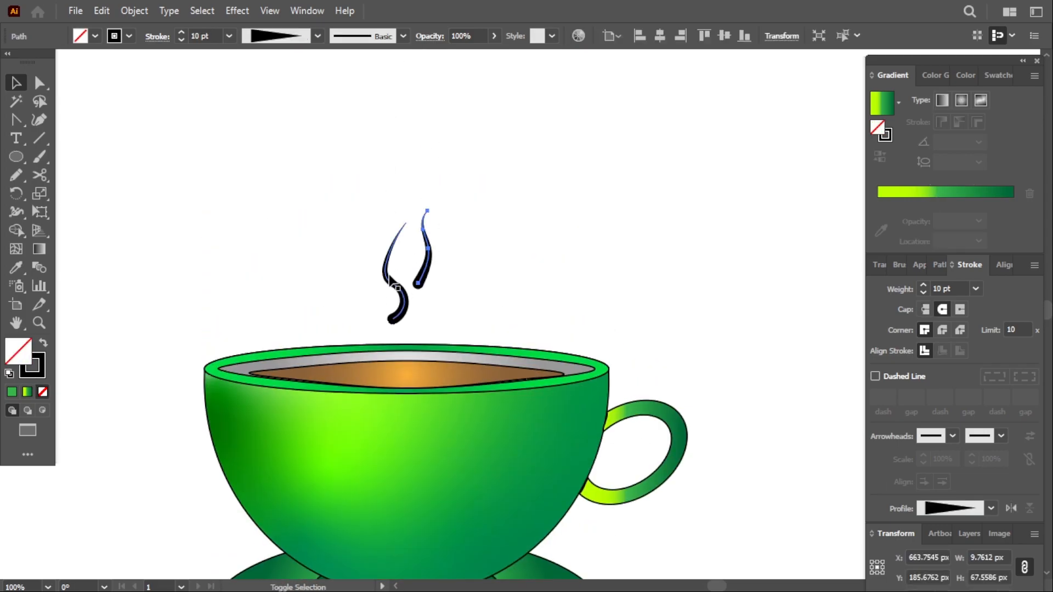
click(130, 36)
click(97, 107)
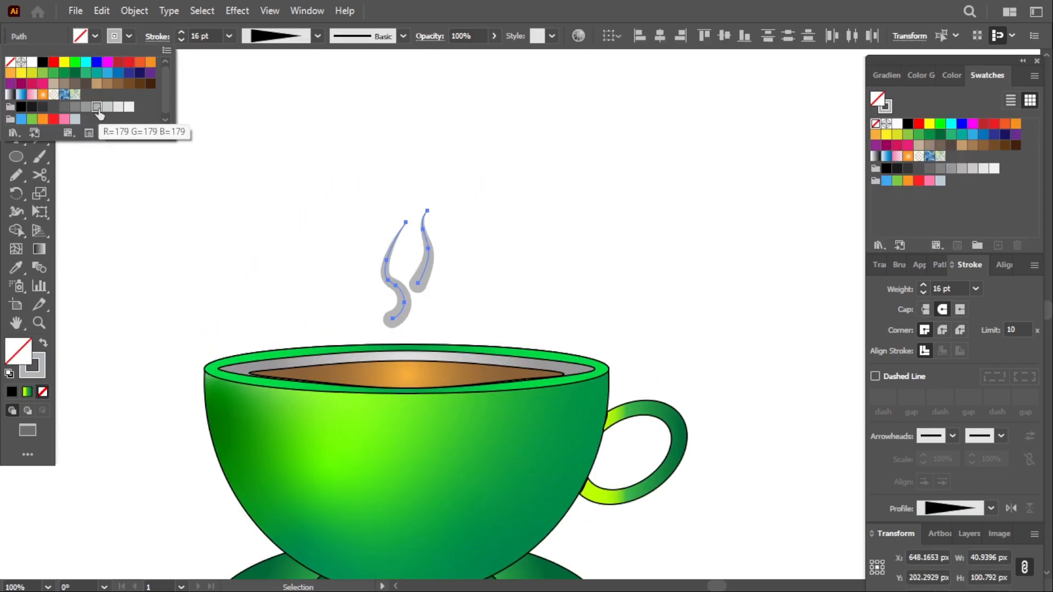
click(165, 176)
click(165, 176)
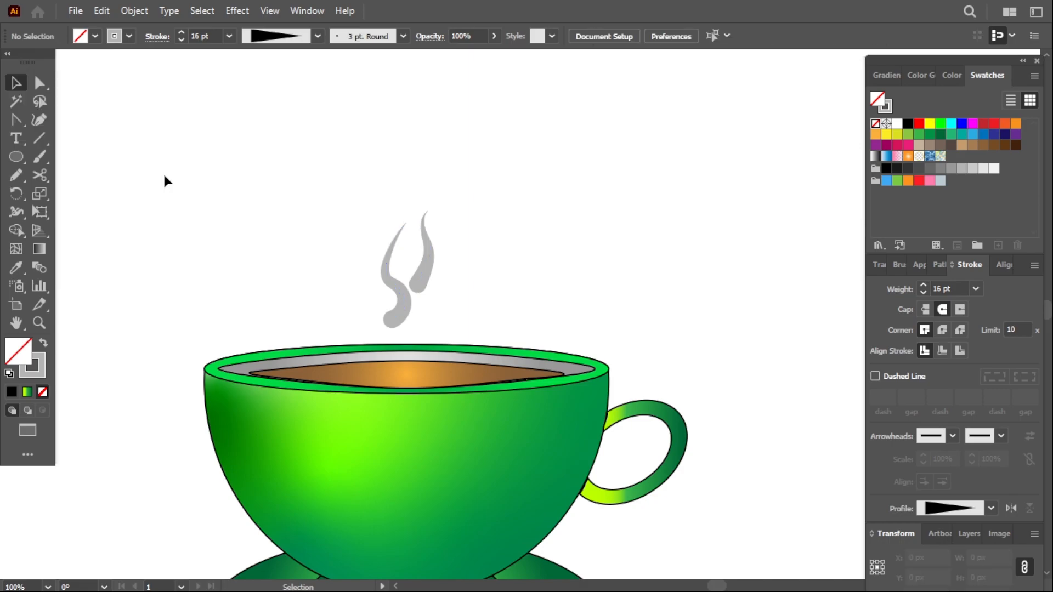
Remove the black outlines from the cup body, rim, interior, drink, foot and saucer shapes.
scroll(164, 176, down, 5)
click(281, 503)
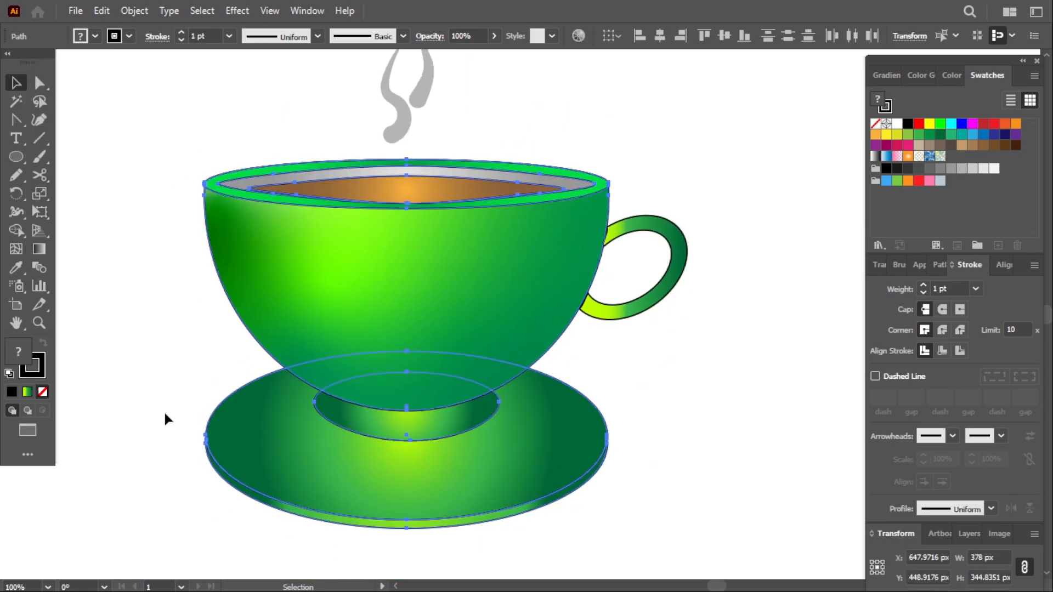
click(129, 37)
click(11, 64)
click(104, 236)
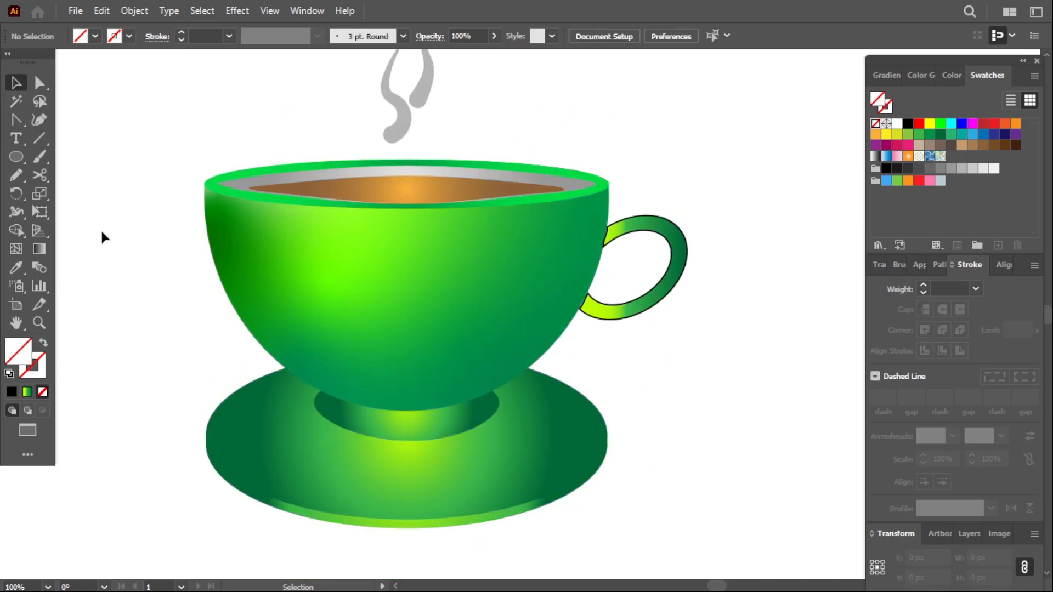
Nudge the cup's foot ellipse slightly down and to the right, and remove the handle's black outline.
drag(437, 435, 441, 442)
click(621, 462)
click(650, 300)
click(130, 38)
click(12, 67)
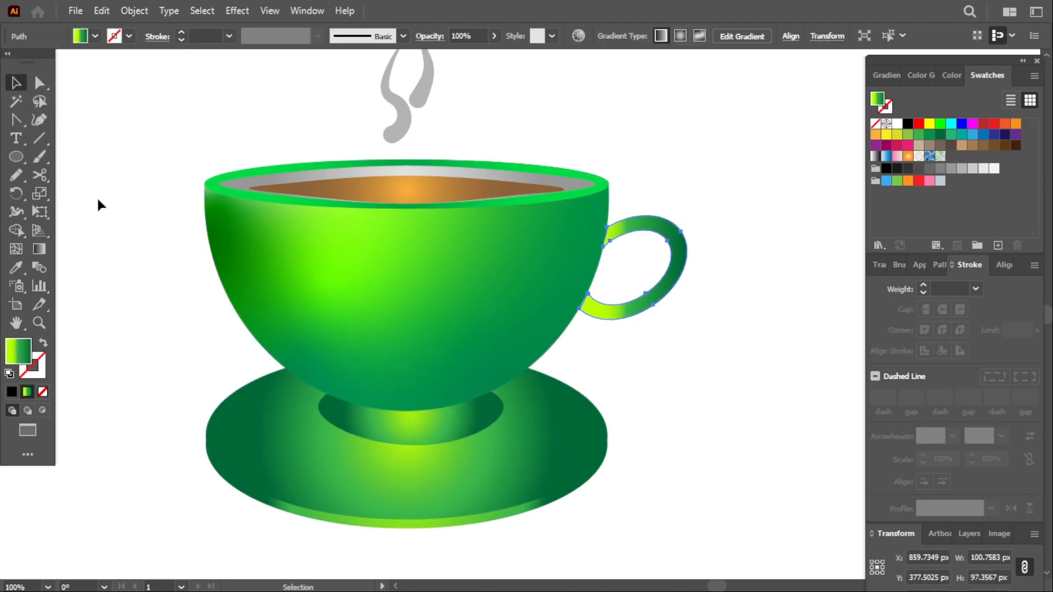
Copy the saucer edge's radial gradient onto the cup rim with the Eyedropper.
click(355, 204)
click(265, 205)
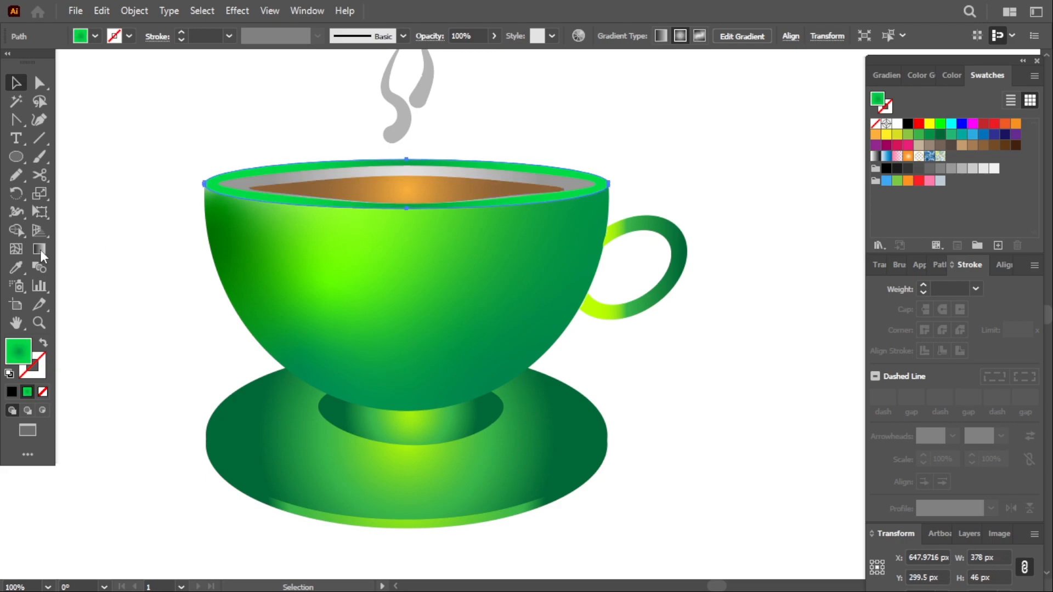
key(i)
click(298, 509)
key(v)
click(125, 156)
Try reversing the rim's radial gradient and repositioning its middle green stop.
click(374, 208)
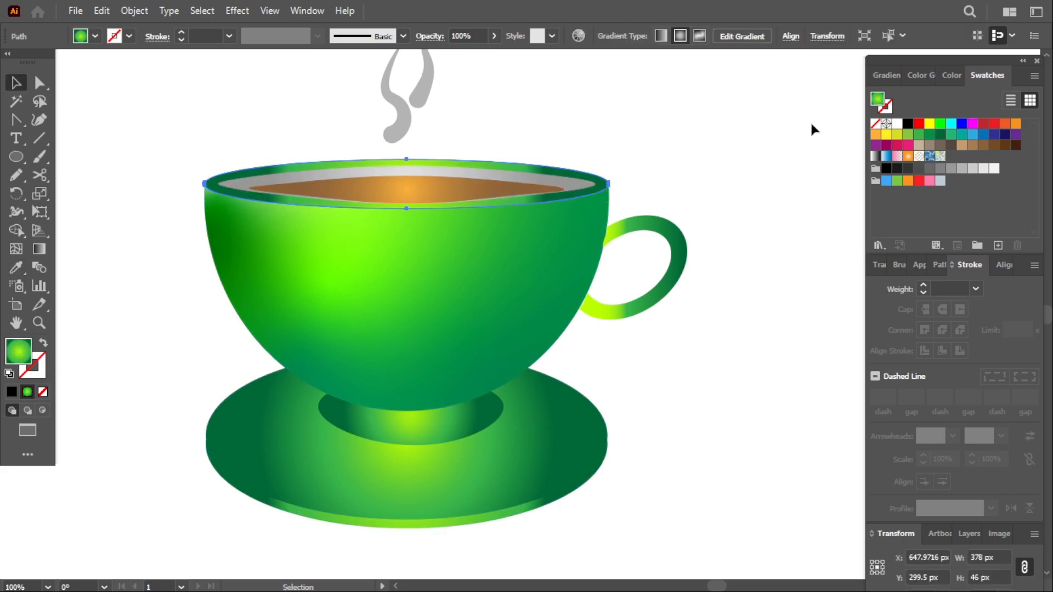
click(887, 75)
click(942, 100)
click(961, 101)
click(879, 158)
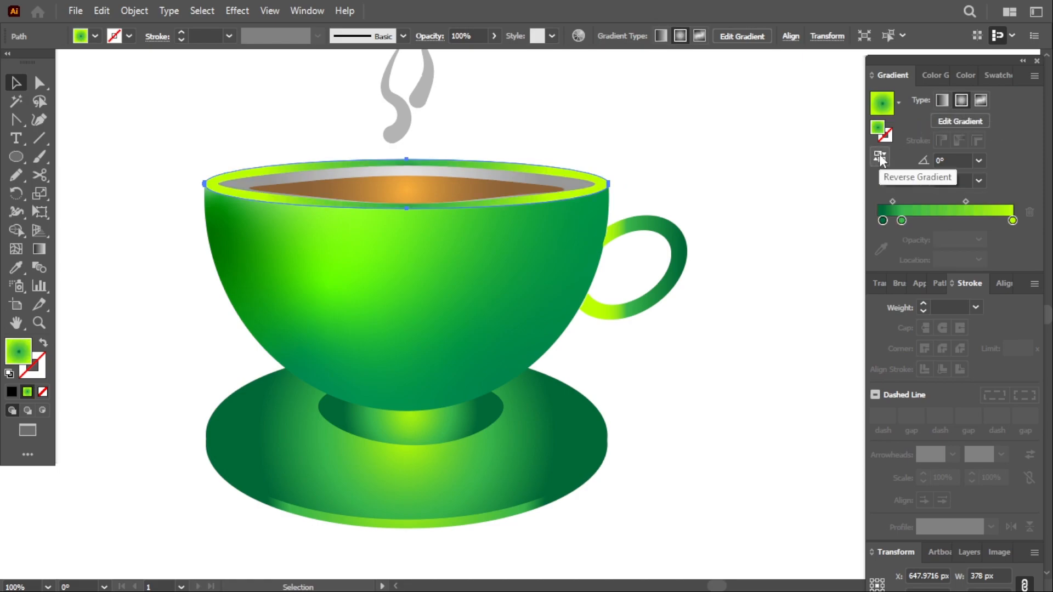
drag(902, 220, 916, 202)
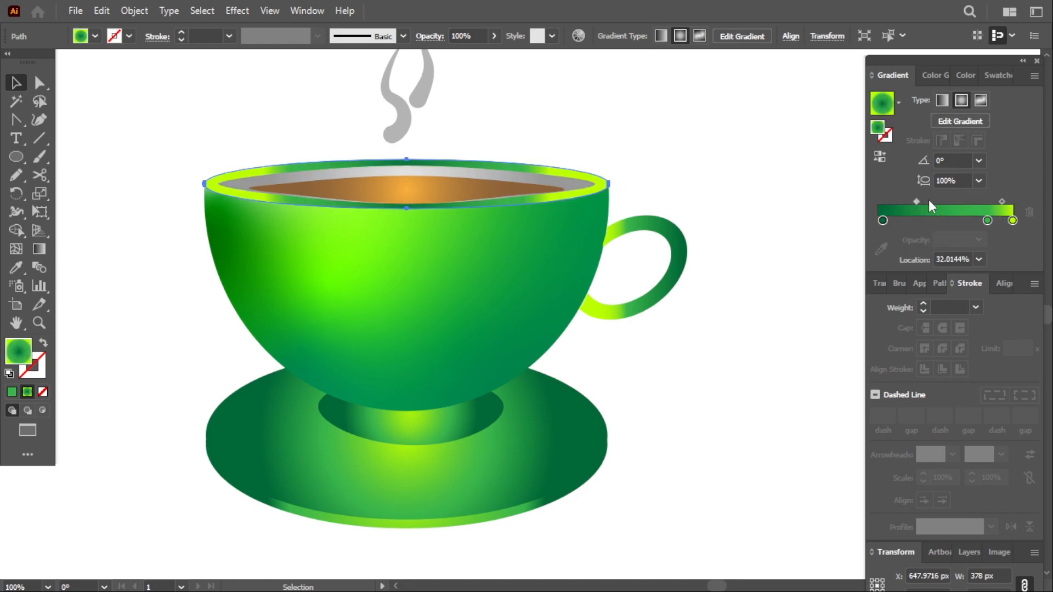
drag(988, 220, 1003, 202)
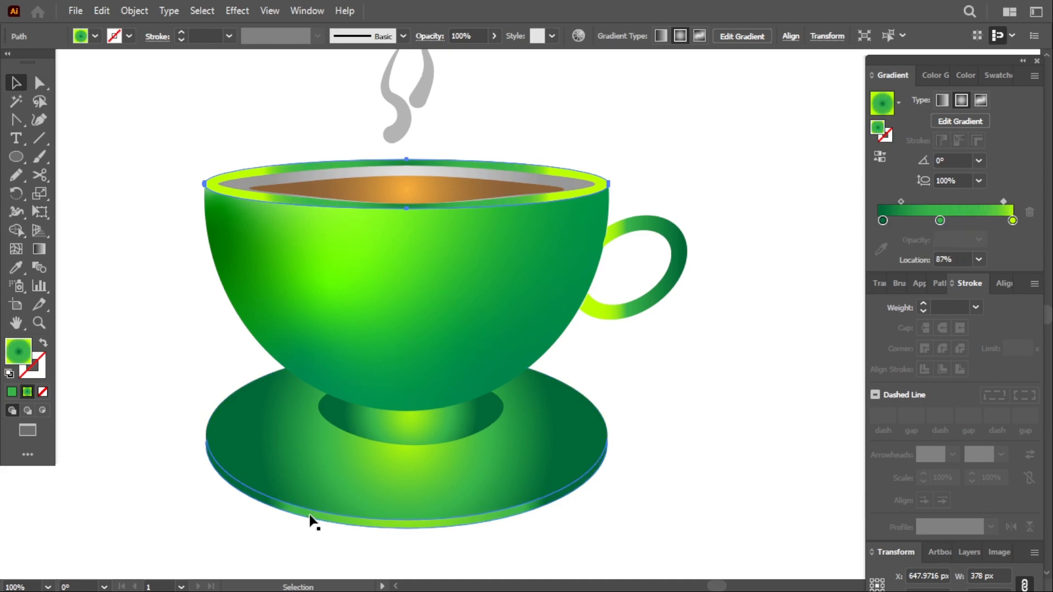
click(123, 252)
click(396, 479)
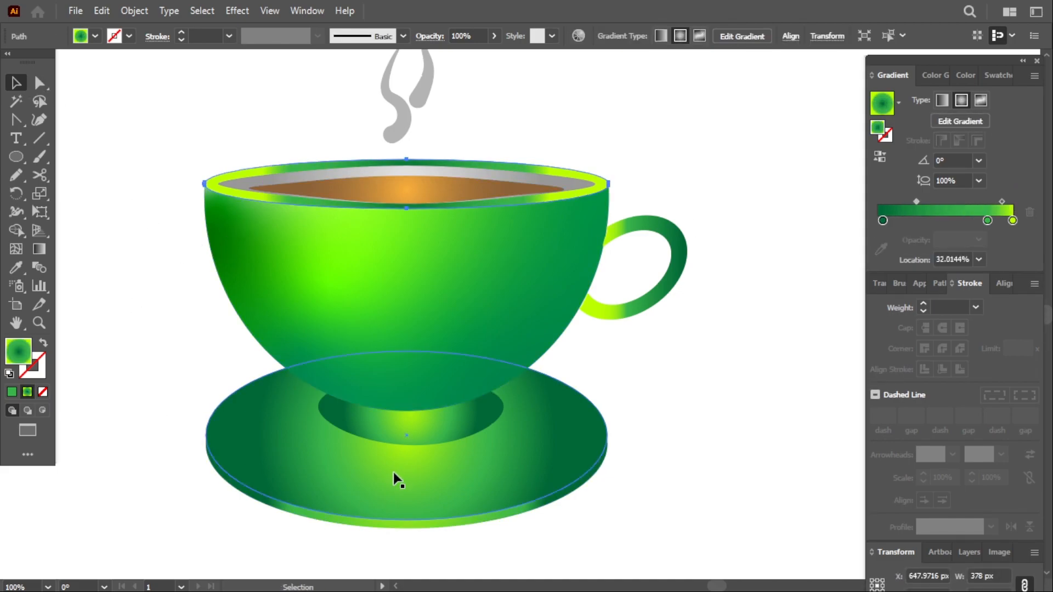
click(133, 188)
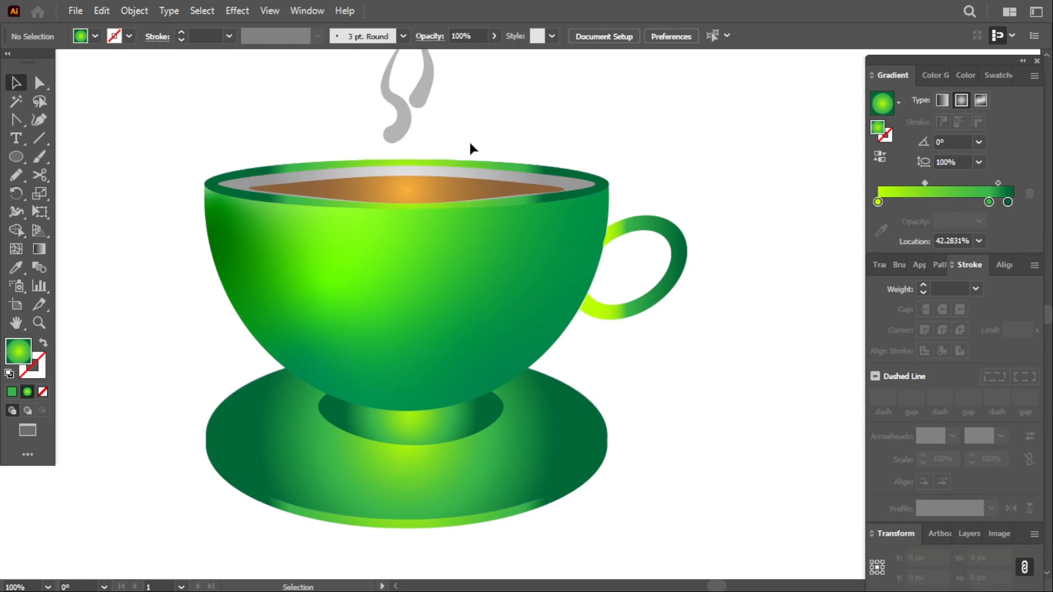
Move the medium green stop of the rim's radial gradient to the outer end and delete the dark green stop.
click(426, 207)
click(942, 100)
drag(989, 221, 1013, 226)
click(961, 100)
click(764, 163)
click(603, 182)
click(1008, 221)
click(1029, 213)
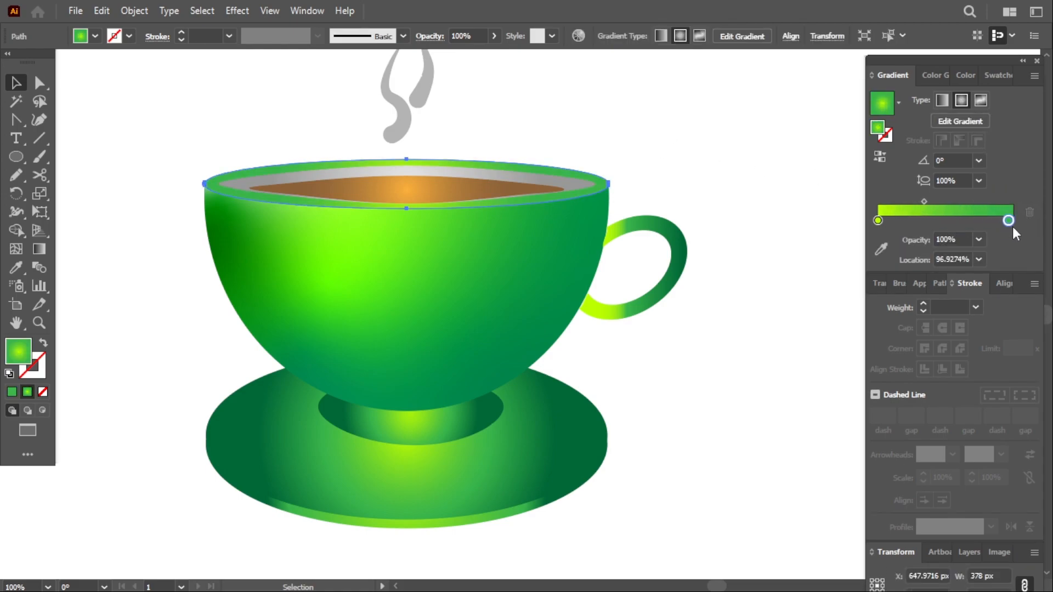
click(740, 190)
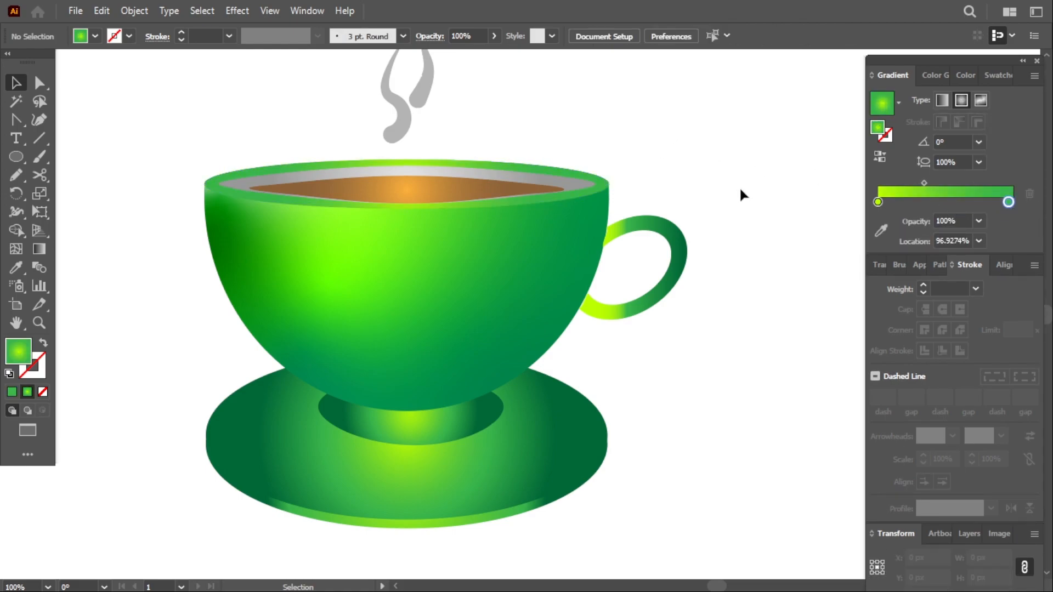
Change the cup interior's grey fill to a linear gradient running from light to darker grey.
click(583, 181)
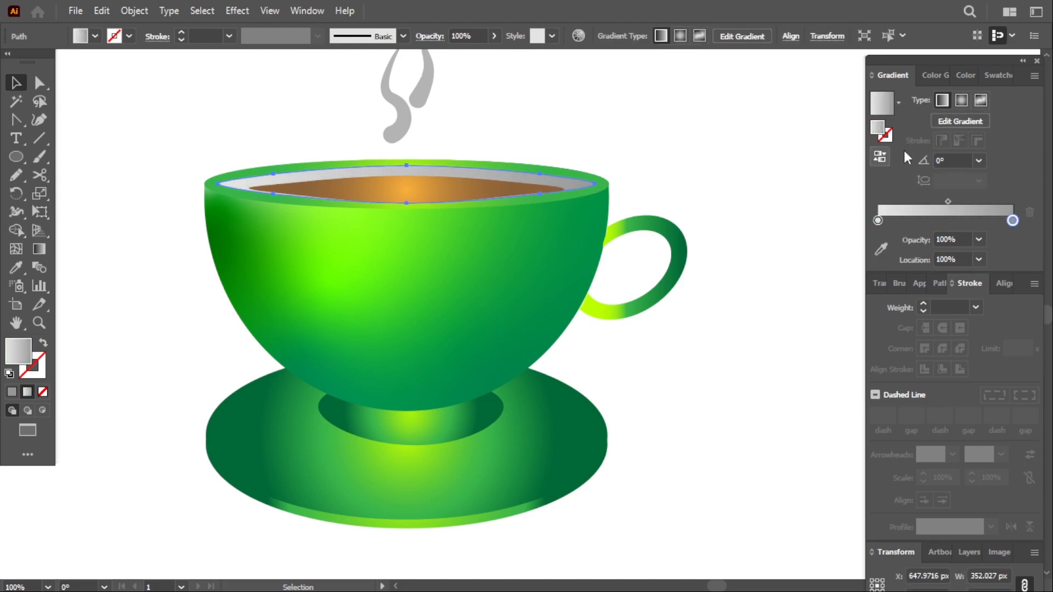
click(735, 118)
Add an intermediate green stop to the rim's gradient and recolour its outer stop a darker green.
click(608, 184)
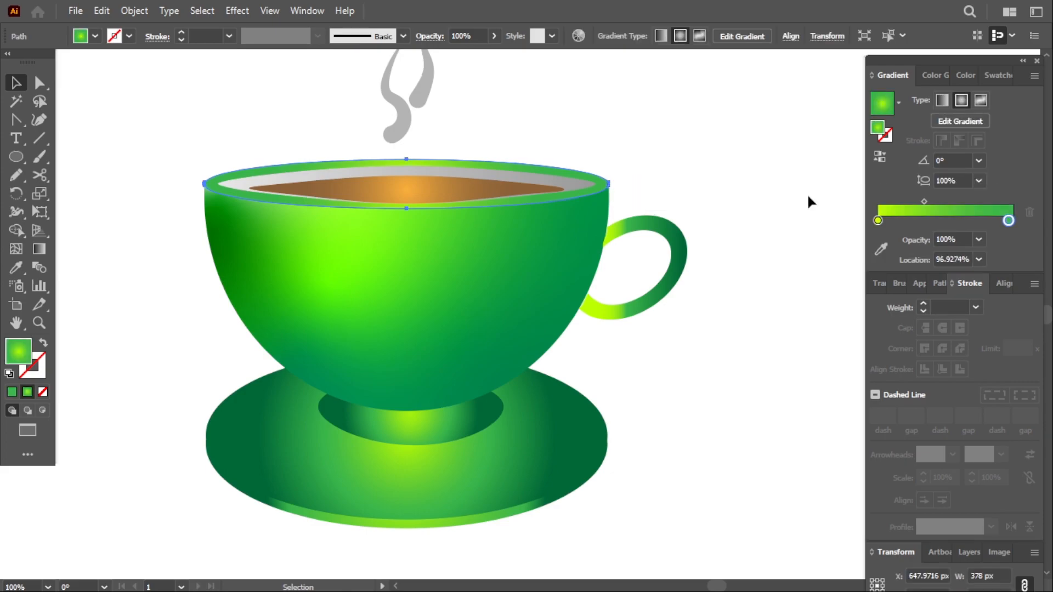
click(968, 220)
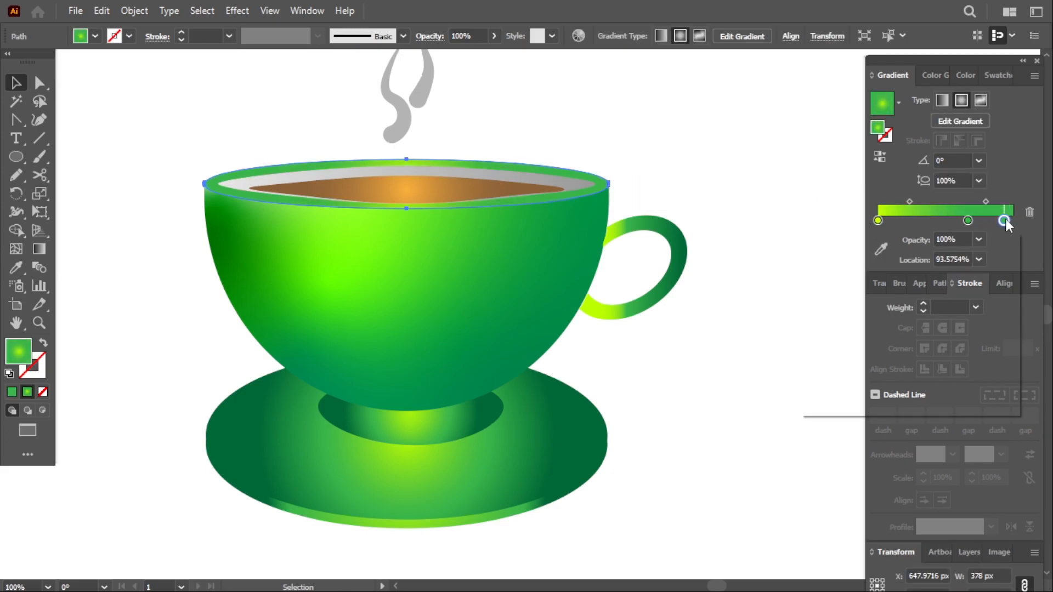
double_click(1006, 219)
click(697, 168)
click(697, 169)
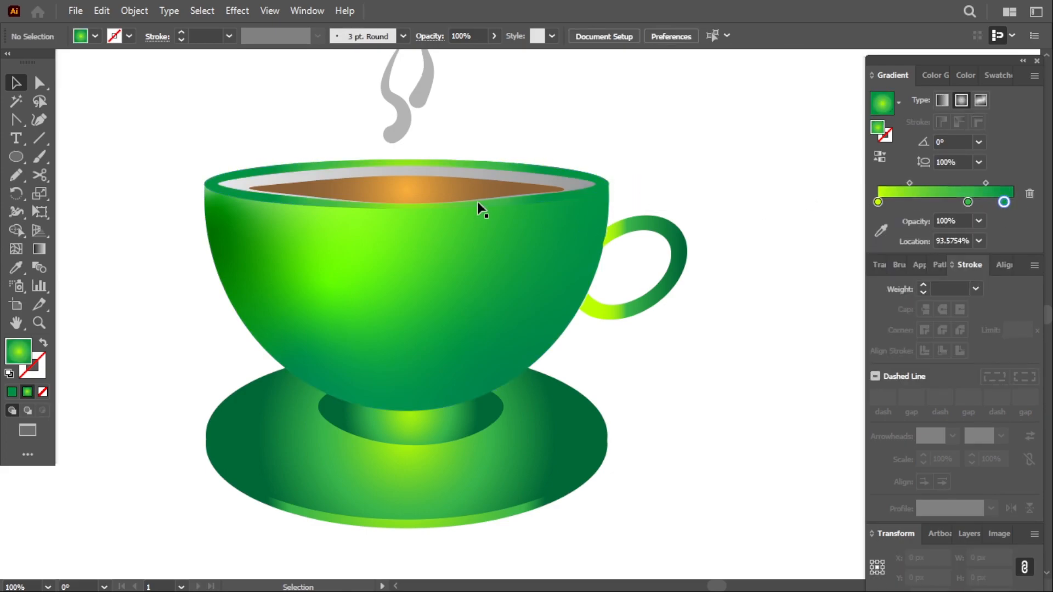
Pull the rim's bottom middle anchor point slightly down to thicken the front of the rim.
click(403, 209)
click(39, 86)
drag(406, 209, 408, 215)
click(537, 76)
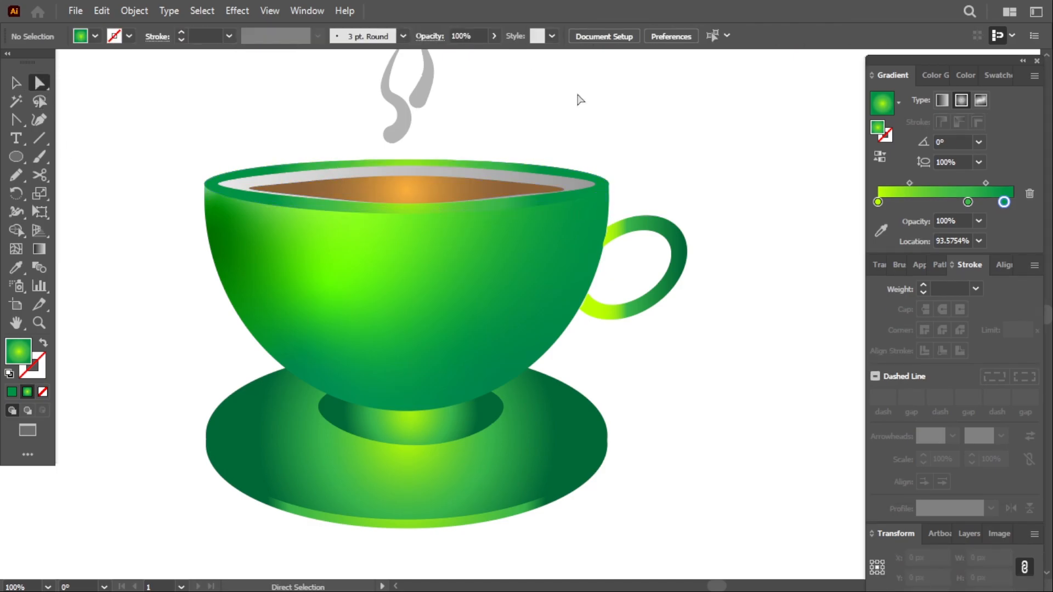
Delete the middle green stop from the radial gradient of the small ellipse on the saucer and reverse the gradient.
scroll(605, 140, down, 1)
scroll(570, 265, up, 1)
click(463, 437)
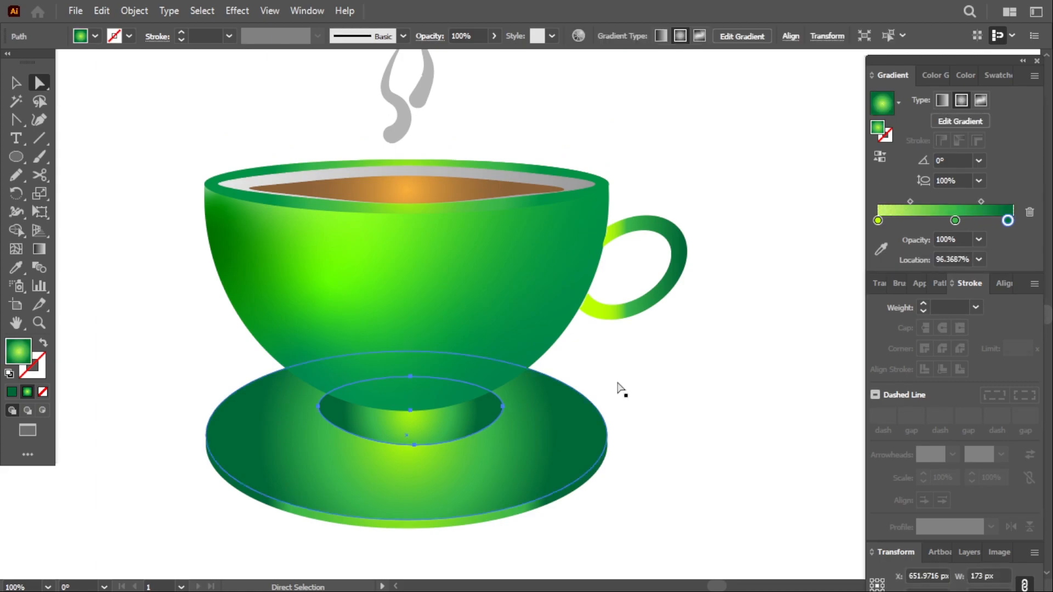
mouse_move(910, 201)
mouse_down()
mouse_move(883, 204)
mouse_move(914, 203)
mouse_move(993, 246)
mouse_move(960, 203)
mouse_move(890, 205)
mouse_move(926, 202)
mouse_move(911, 202)
mouse_up()
click(674, 384)
click(482, 430)
click(701, 351)
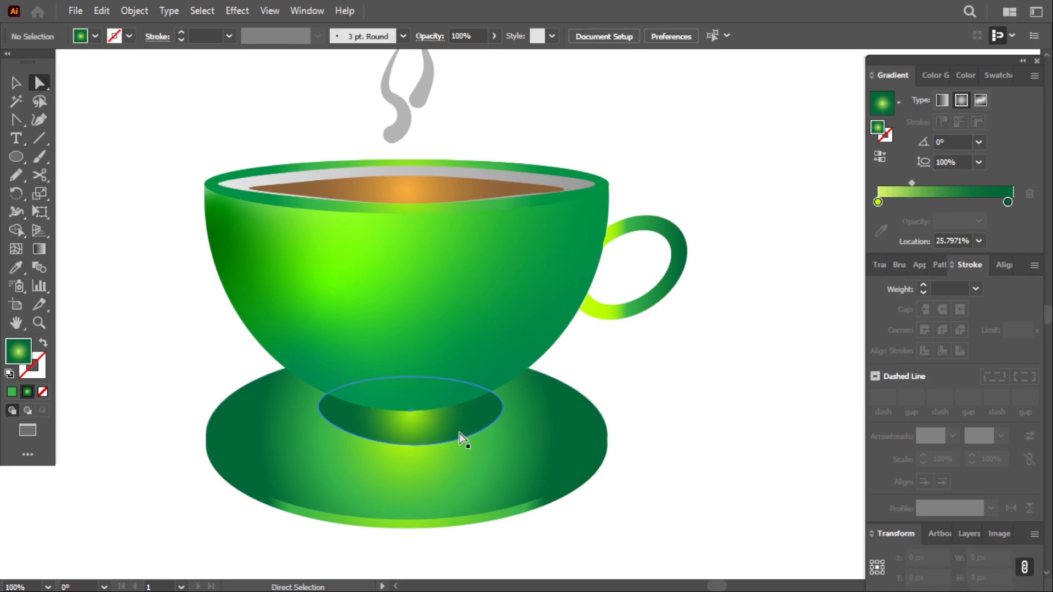
click(486, 409)
click(880, 157)
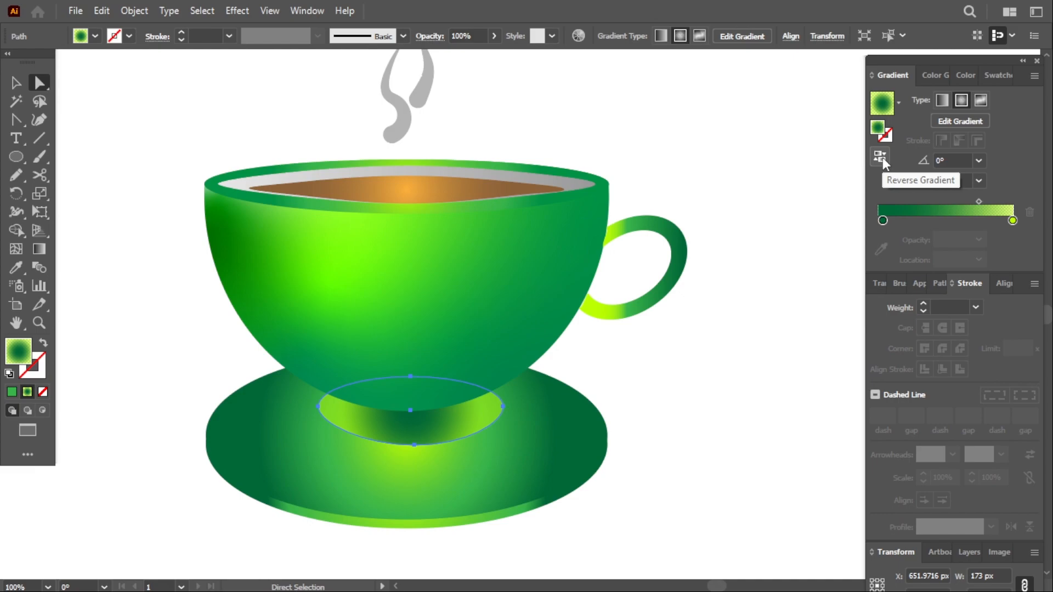
Try moving the small ellipse's gradient midpoint to about 57% and its dark green stop to 0%.
double_click(1013, 220)
click(906, 250)
click(917, 374)
click(975, 204)
drag(978, 203, 954, 204)
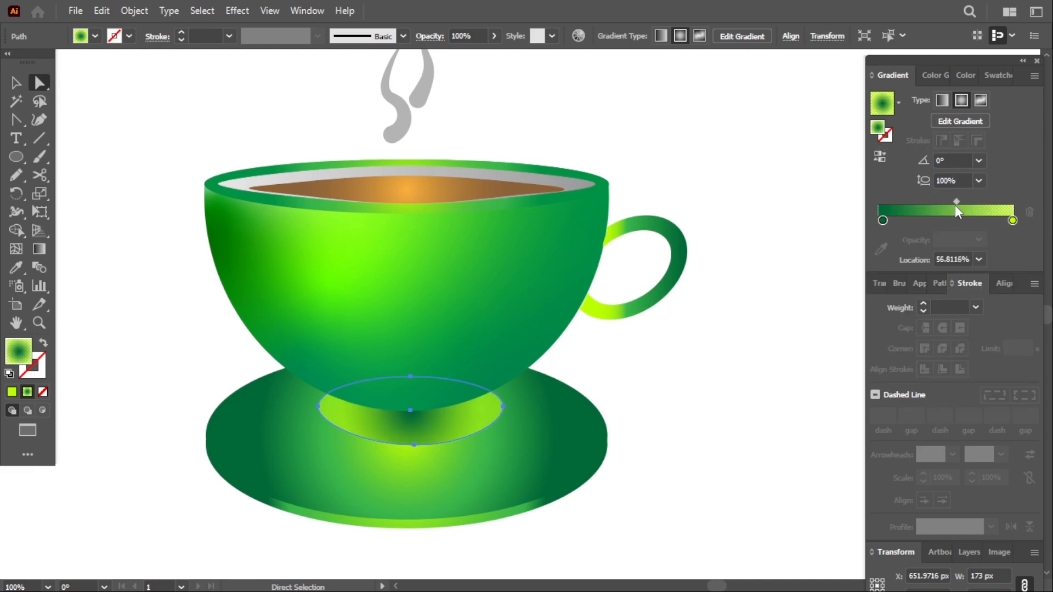
click(878, 221)
click(1009, 205)
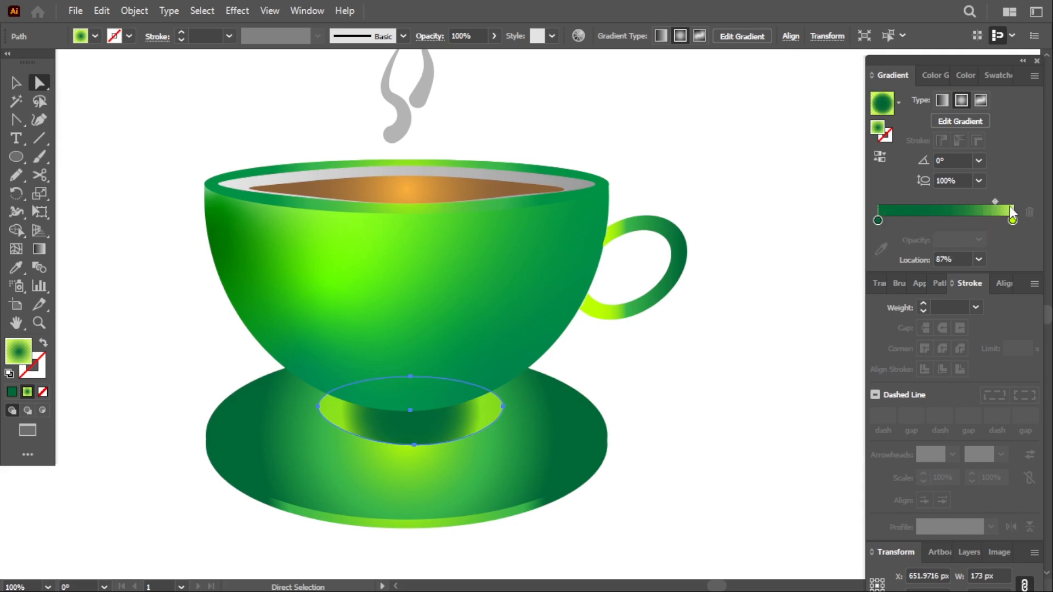
key(ctrl+z)
mouse_move(1011, 219)
mouse_down()
mouse_move(983, 227)
mouse_move(1028, 223)
mouse_up()
mouse_move(877, 220)
mouse_down()
mouse_move(939, 222)
mouse_move(873, 224)
mouse_up()
click(746, 310)
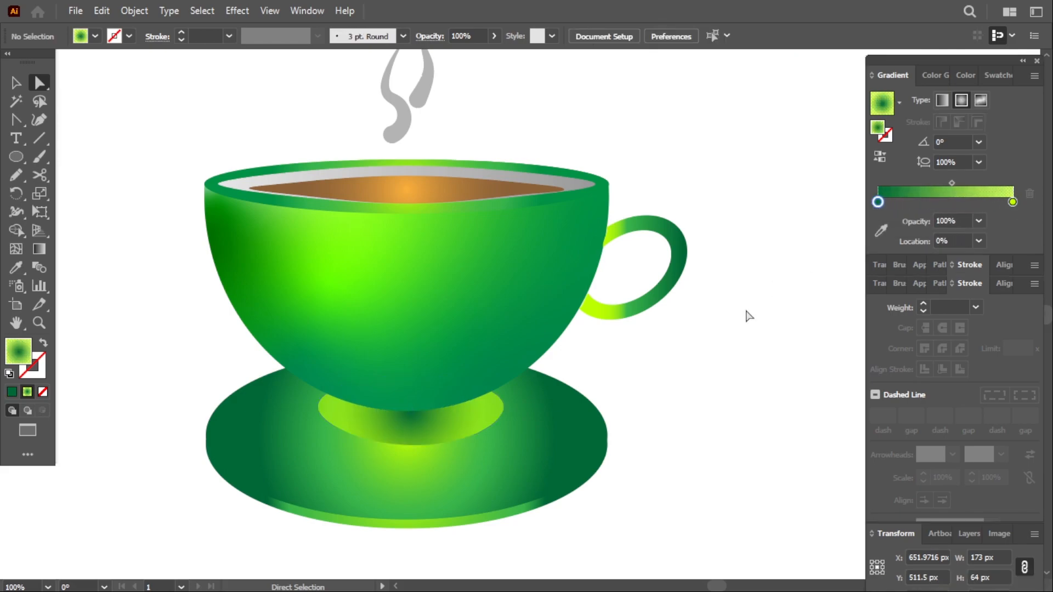
Undo the latest stop and midpoint adjustments to the small ellipse's reversed gradient.
key(ctrl+z)
key(ctrl+z)
key(ctrl+z)
key(ctrl+z)
key(ctrl+z)
key(ctrl+z)
key(ctrl+z)
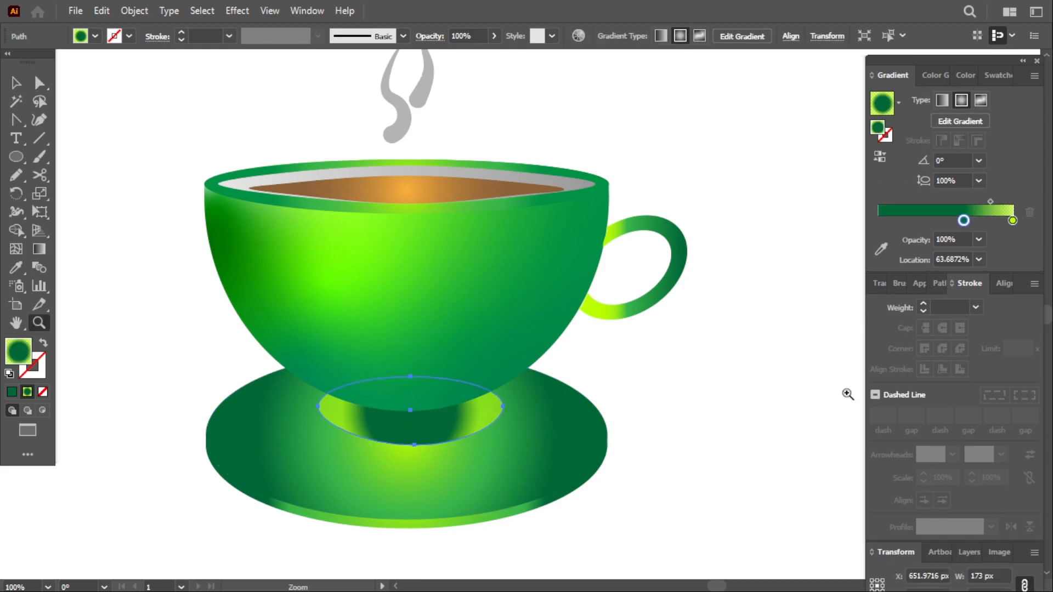
key(ctrl+z)
key(ctrl+z)
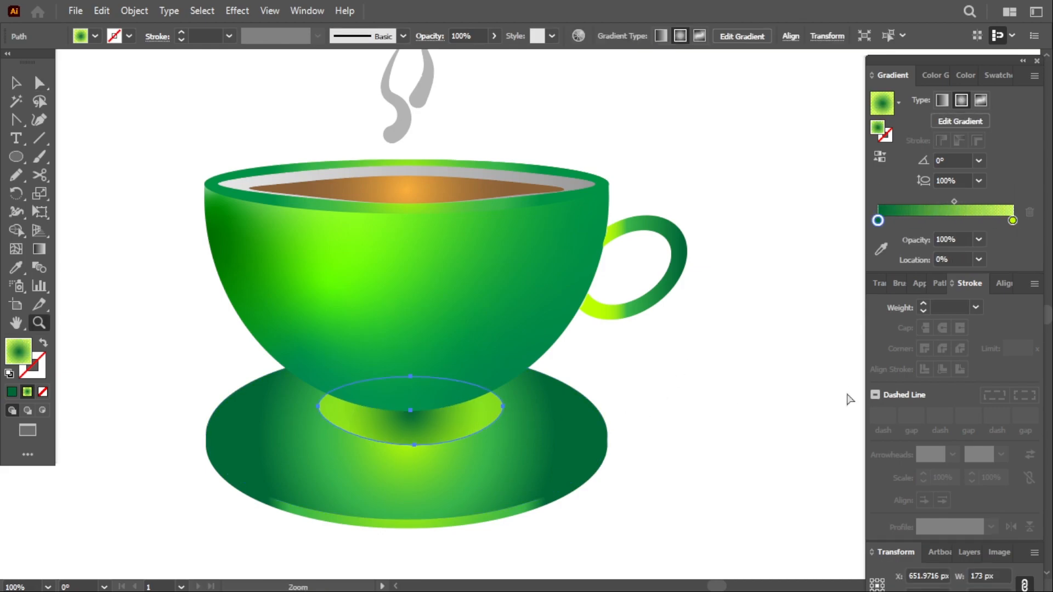
key(v)
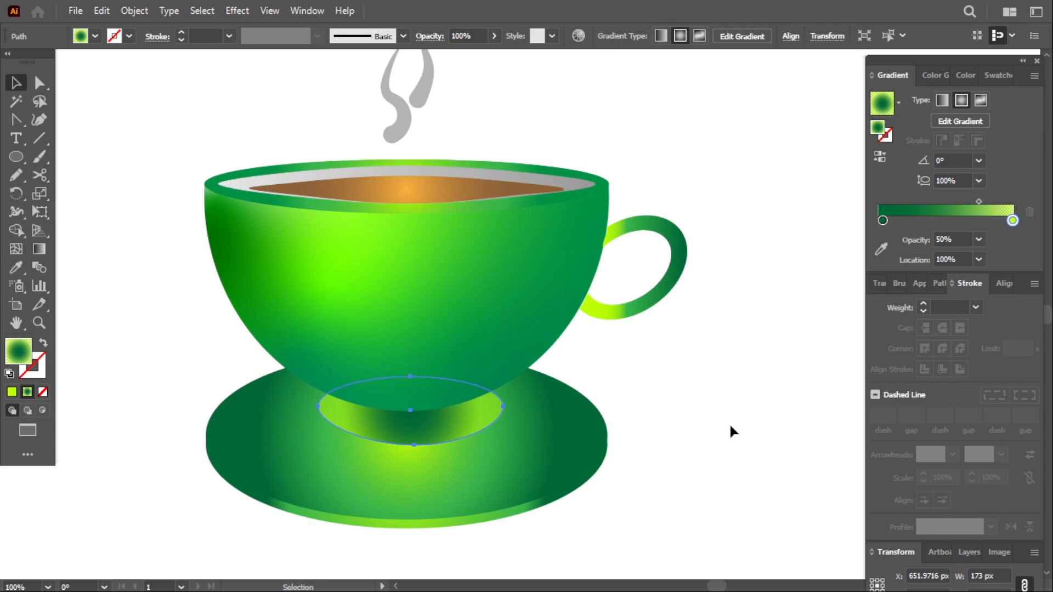
click(649, 470)
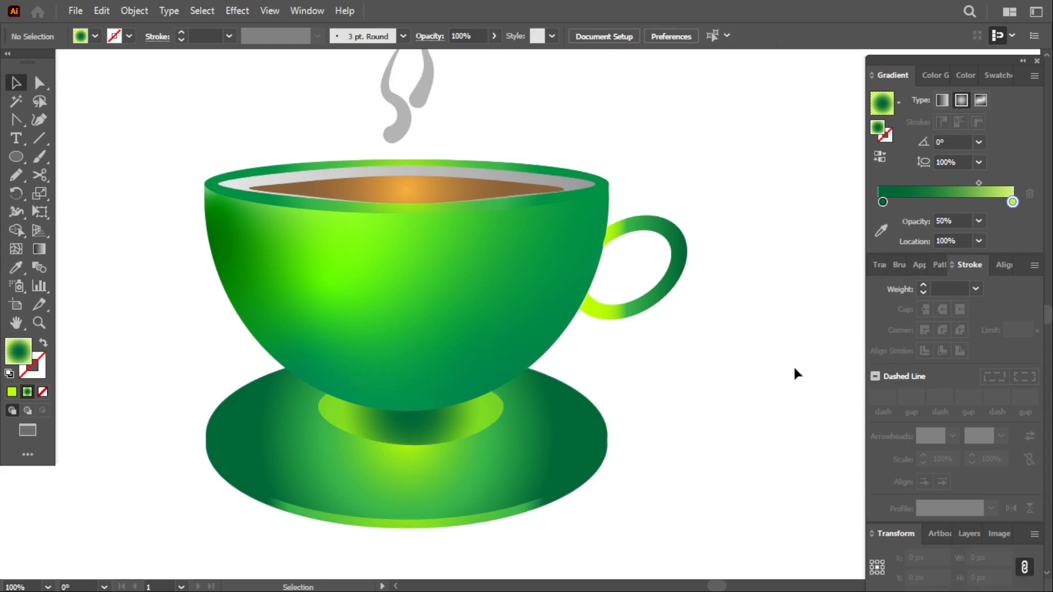
Start a Drop Shadow effect on the cup body with an X offset of 7 px and a Y offset of 29 px.
click(417, 307)
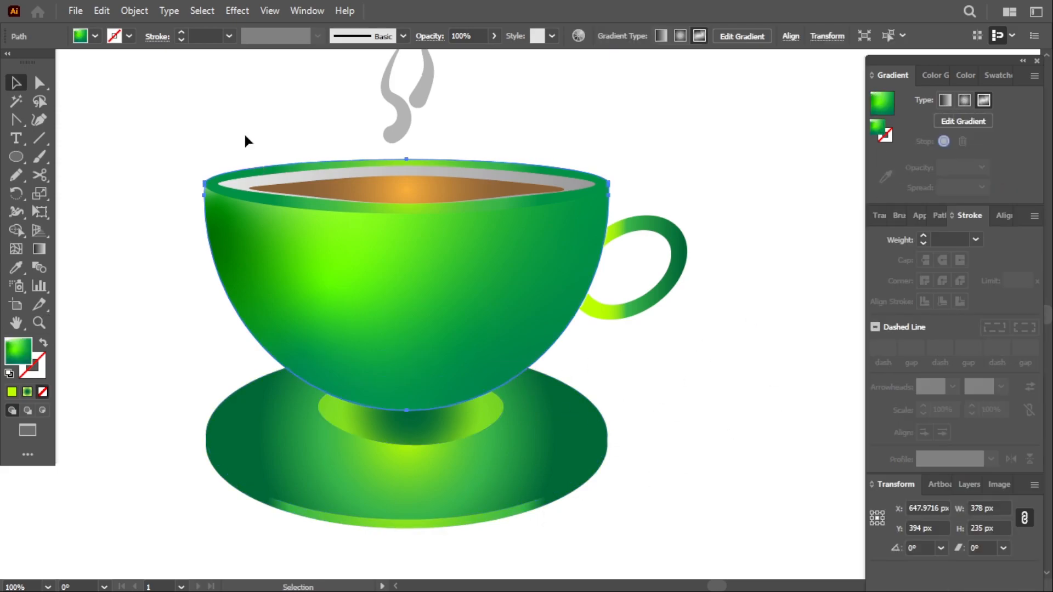
click(237, 11)
mouse_move(320, 187)
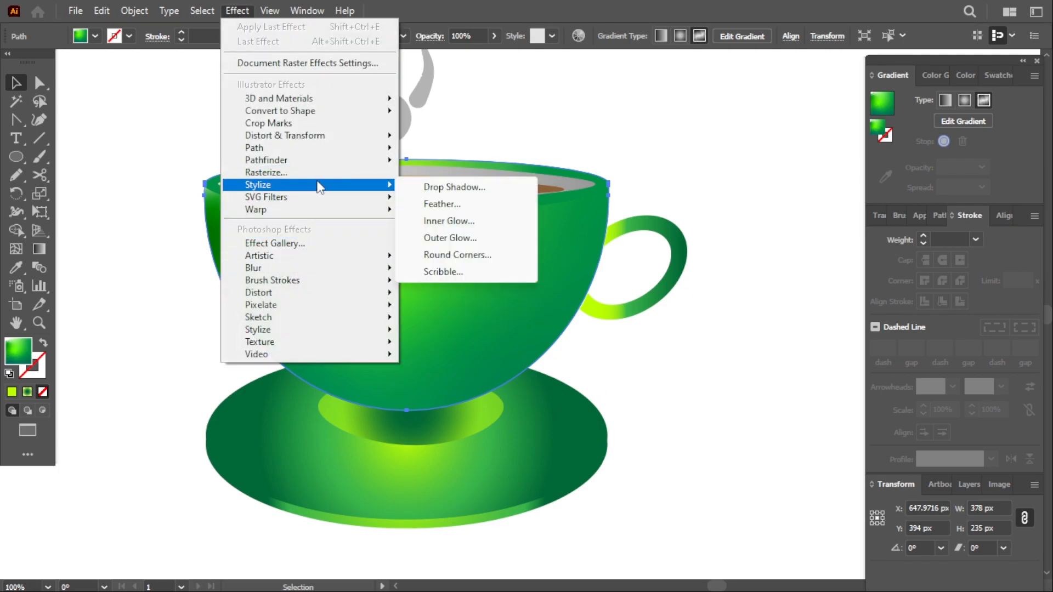
click(408, 187)
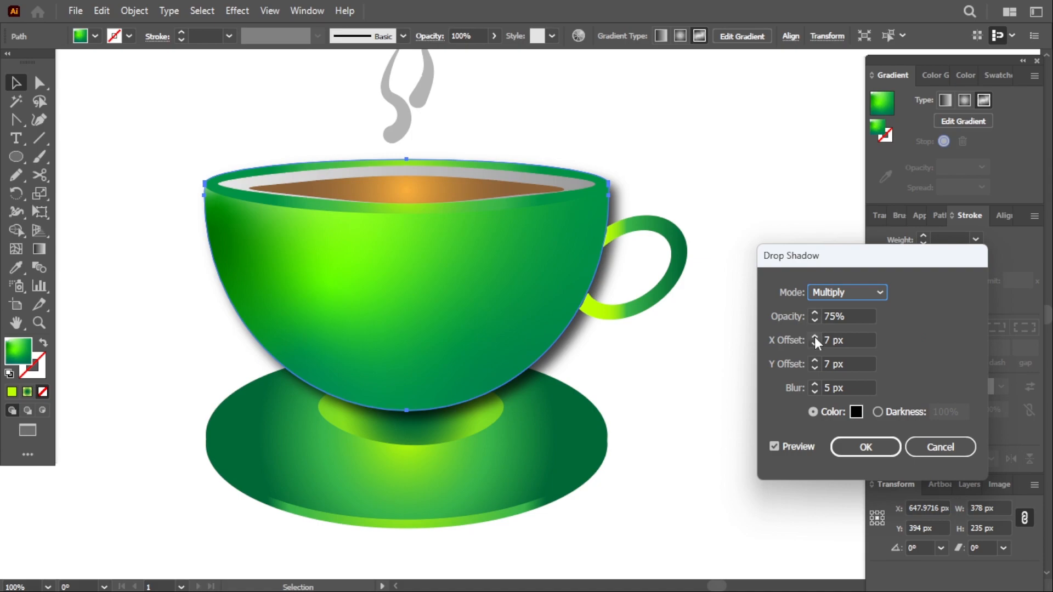
click(831, 340)
key(BackSpace)
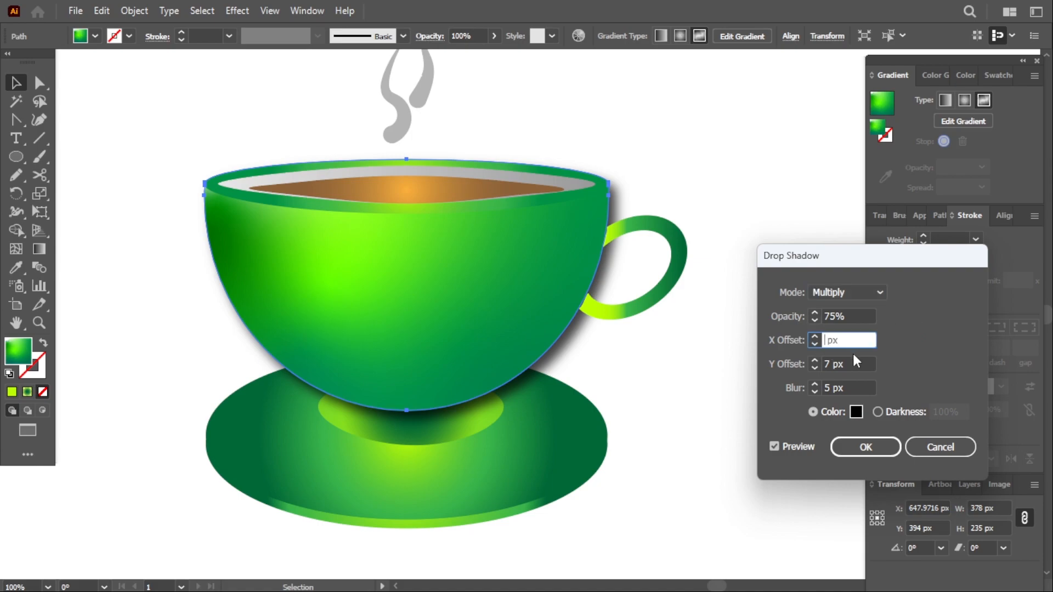
text(7)
key(Tab)
click(814, 370)
click(814, 359)
click(814, 360)
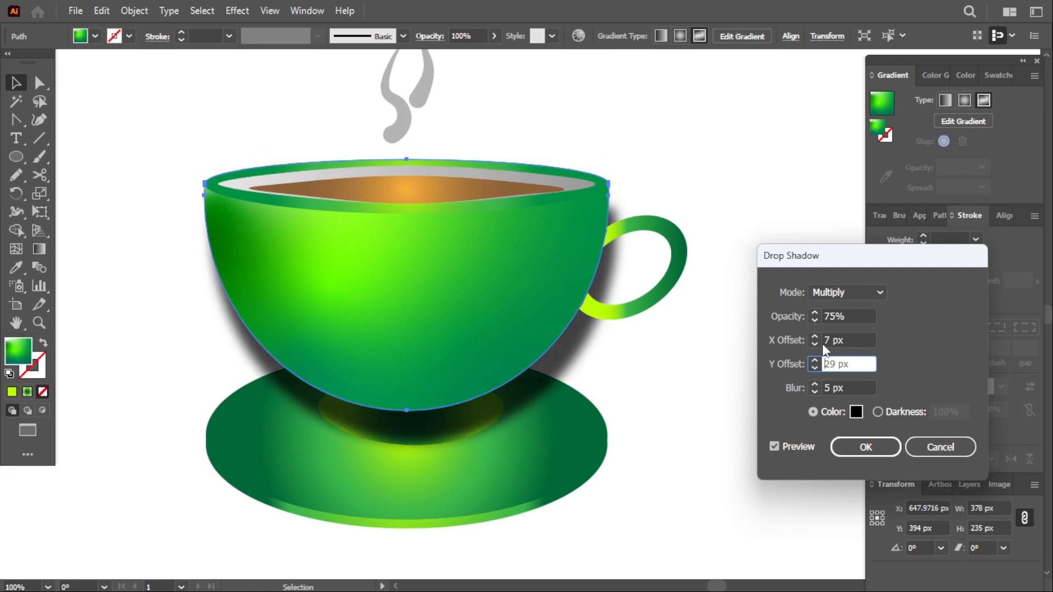
Set the cup body's drop shadow to 17% opacity and 7 px blur.
click(814, 321)
click(814, 320)
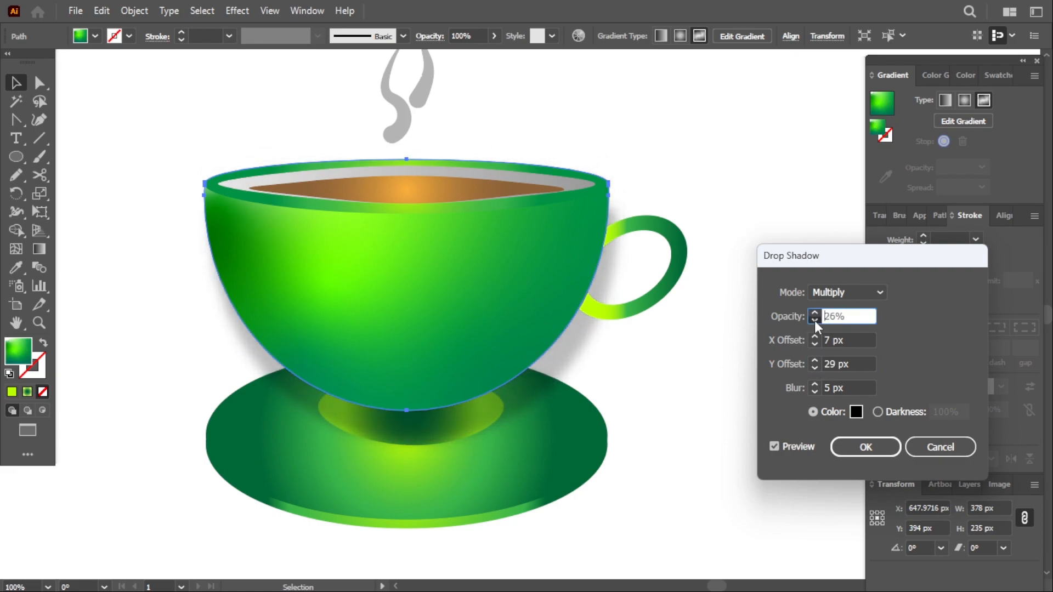
click(814, 313)
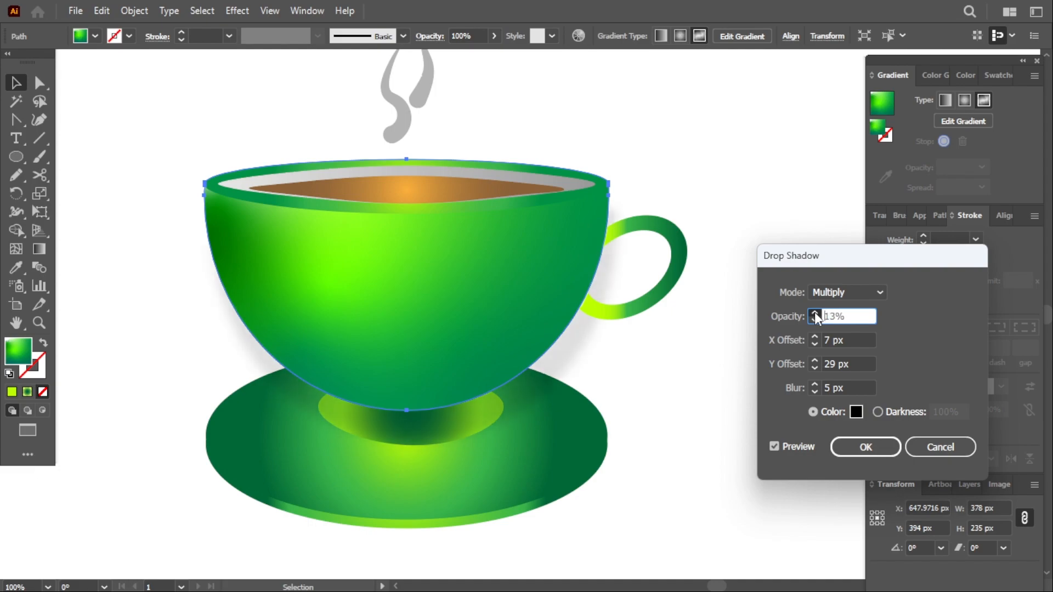
click(814, 313)
click(815, 384)
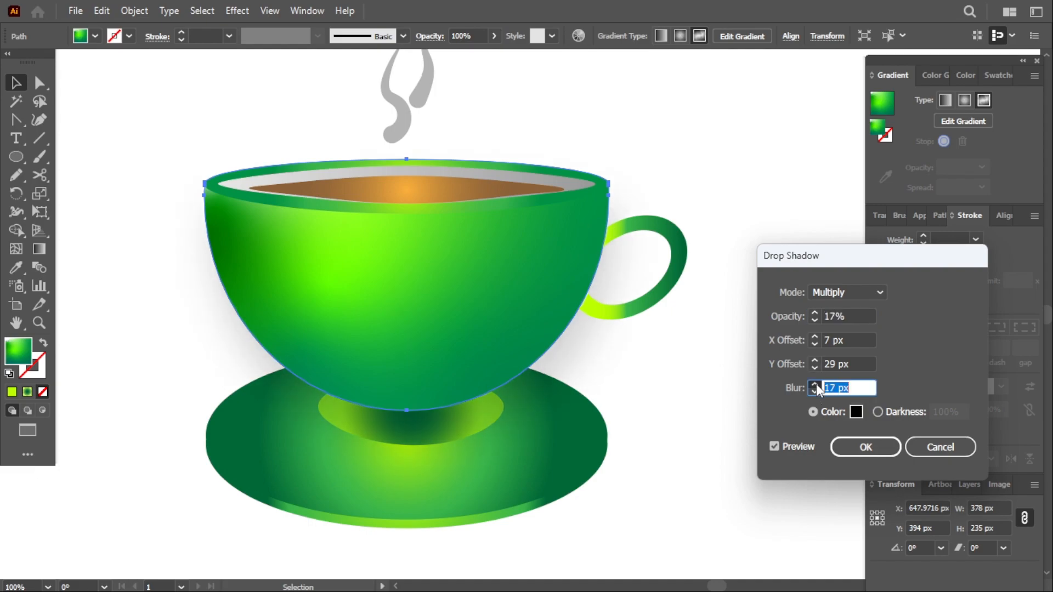
click(814, 391)
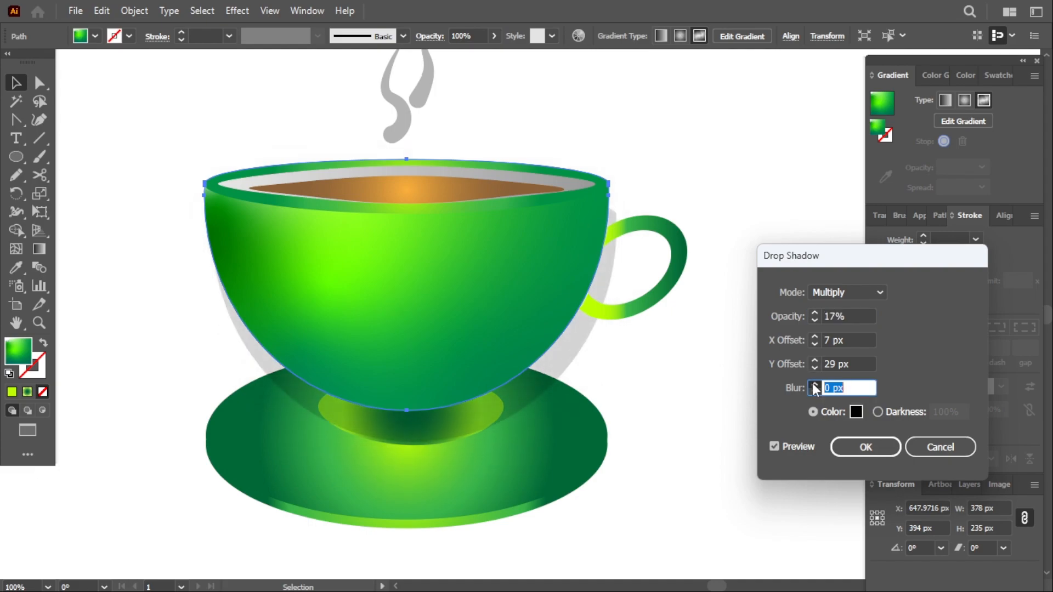
click(815, 384)
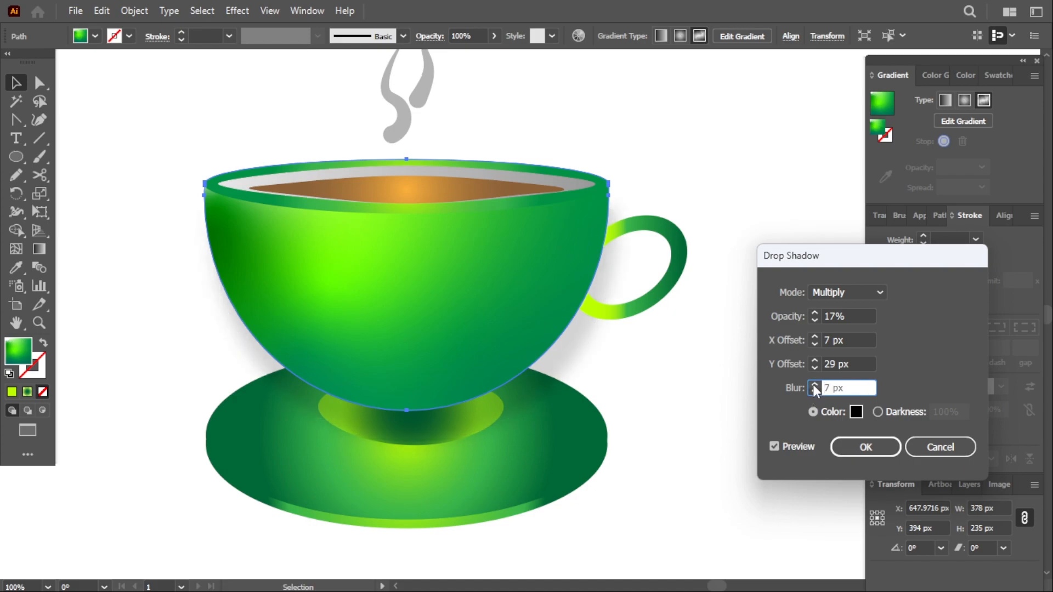
Set the cup shadow's X offset to 0 px and its Y offset to 29 px, and apply the effect.
click(813, 337)
click(813, 345)
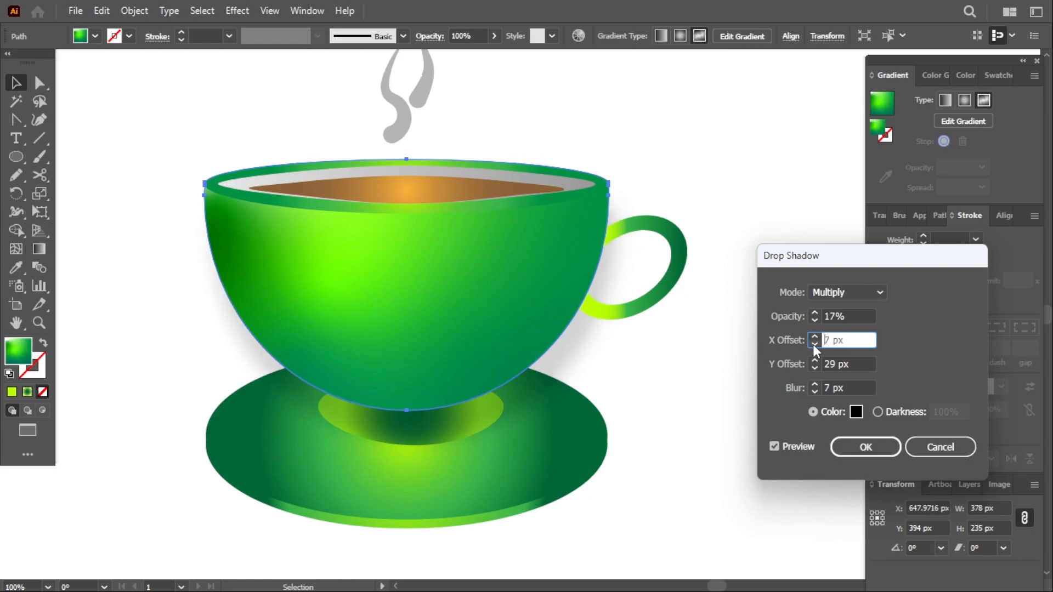
click(813, 344)
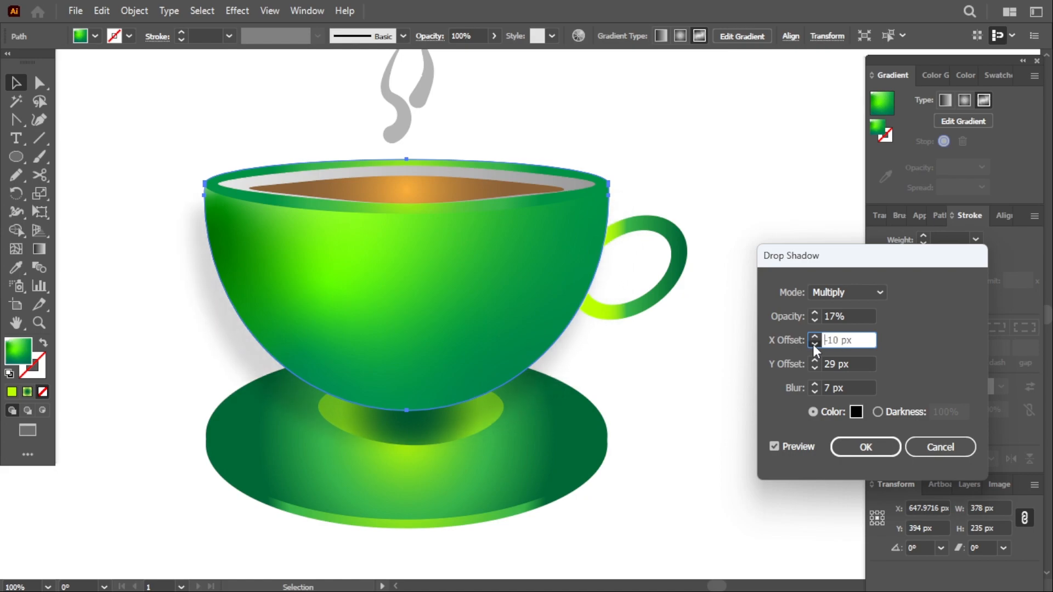
click(813, 337)
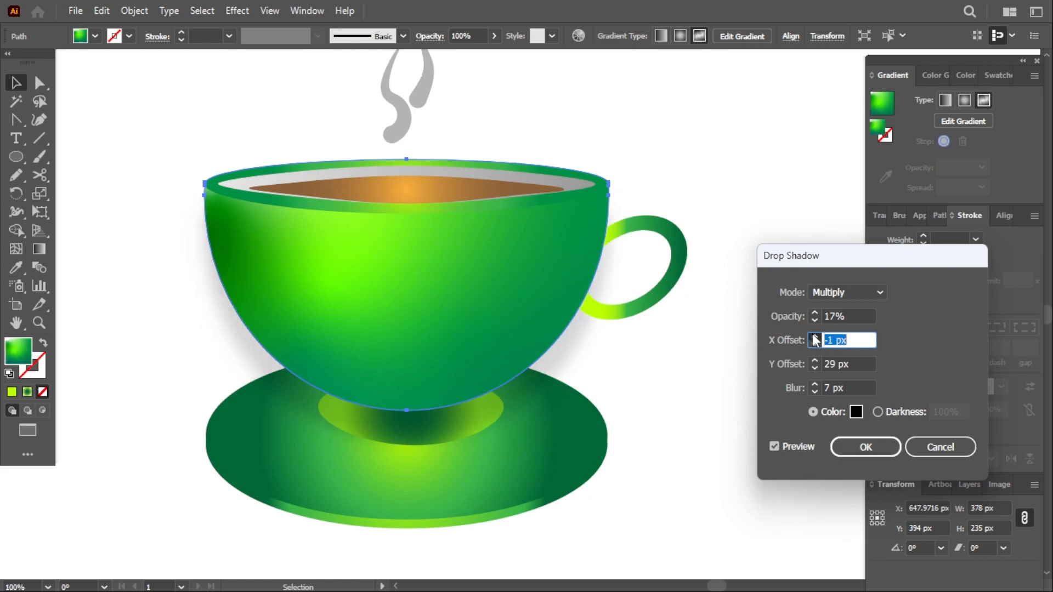
click(814, 368)
click(814, 361)
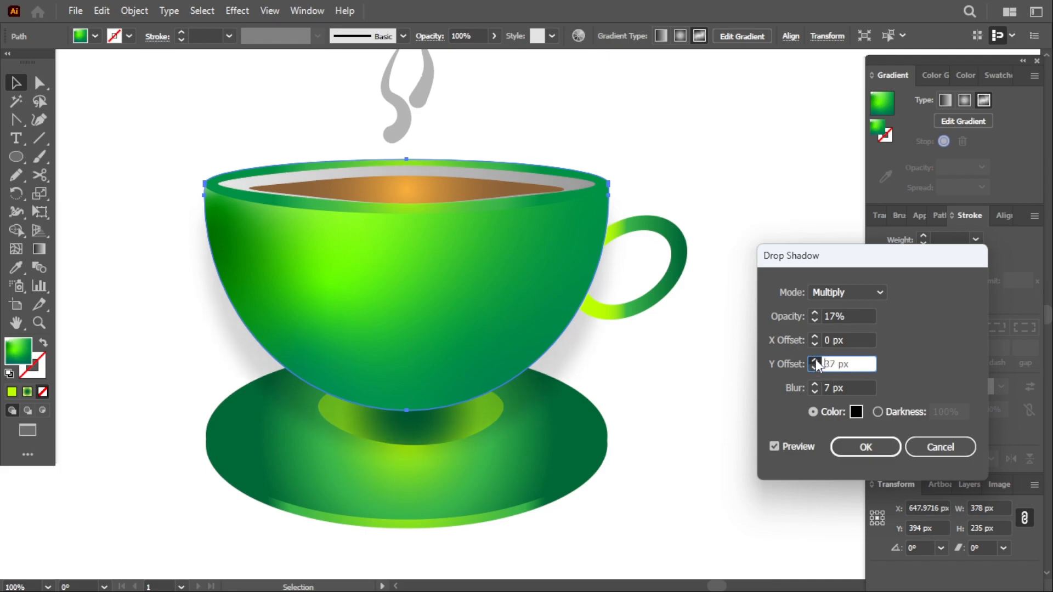
click(814, 367)
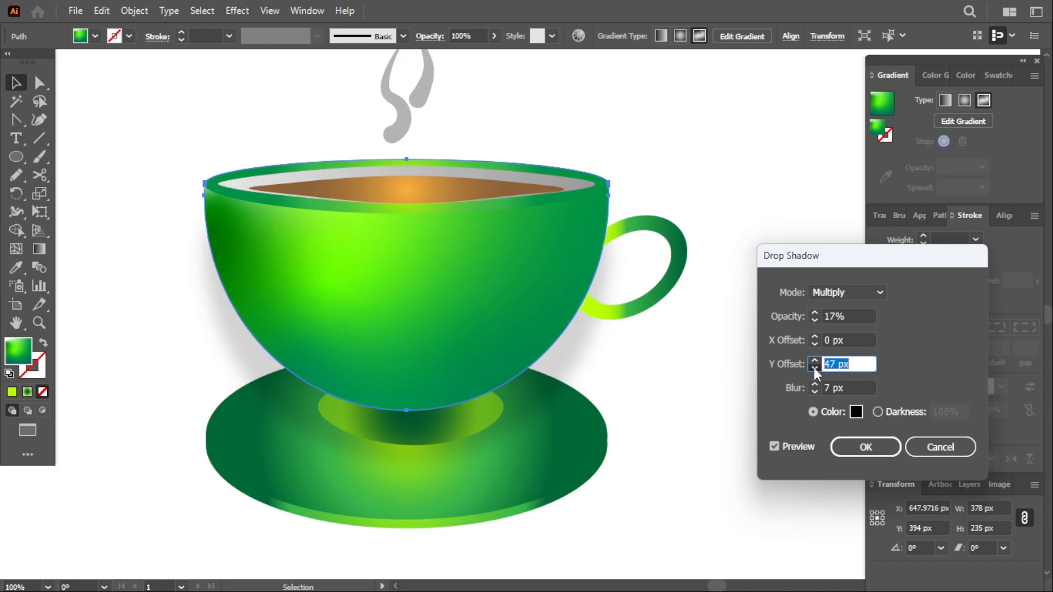
click(865, 446)
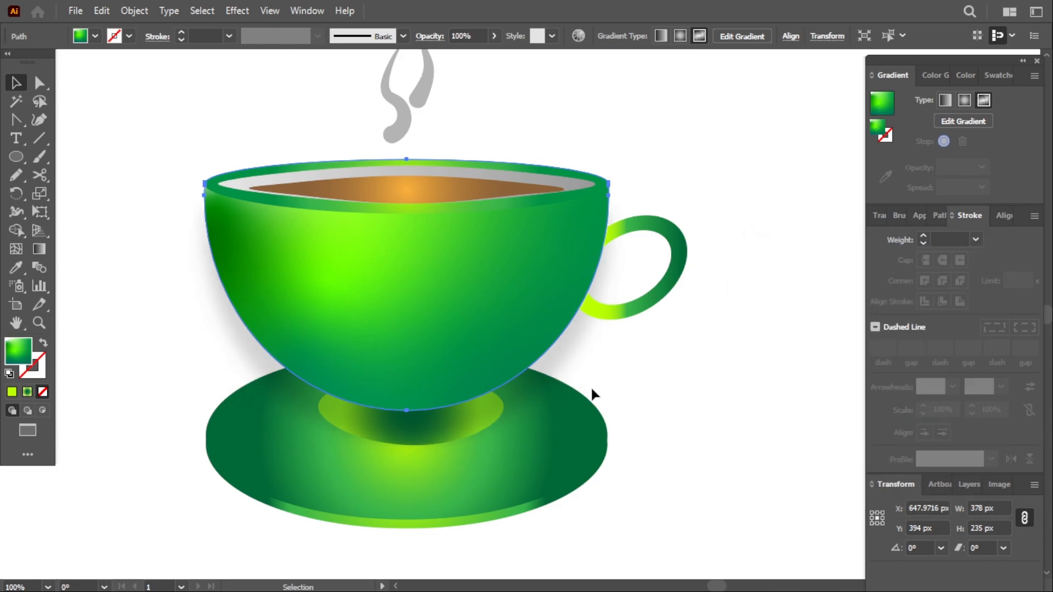
Apply a drop shadow to the saucer's lower edge with 37% opacity, 0 px X offset, 9 px Y offset and 7 px blur.
click(586, 478)
click(269, 10)
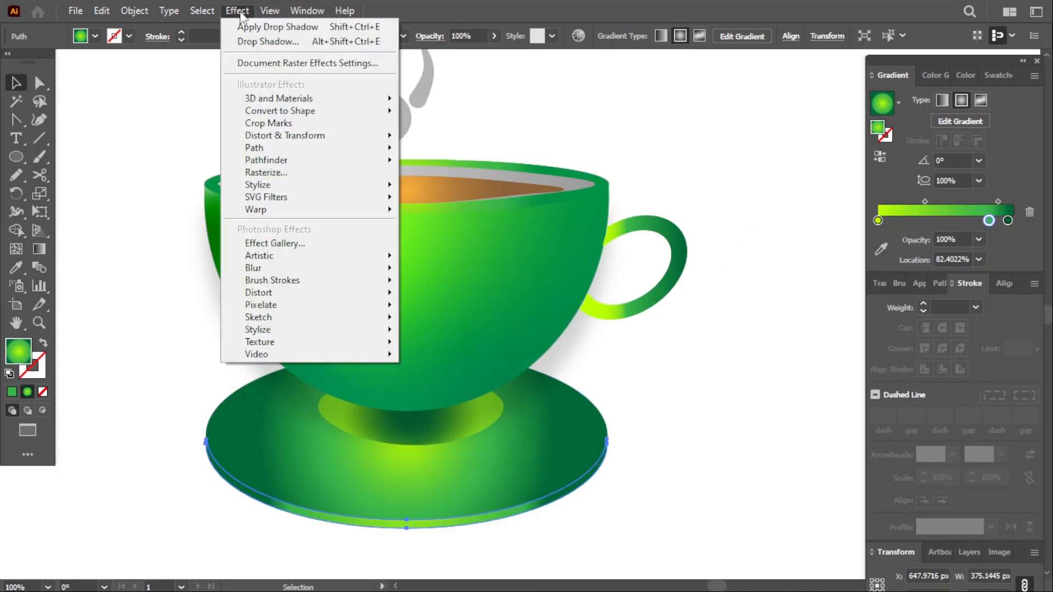
mouse_move(329, 184)
click(479, 189)
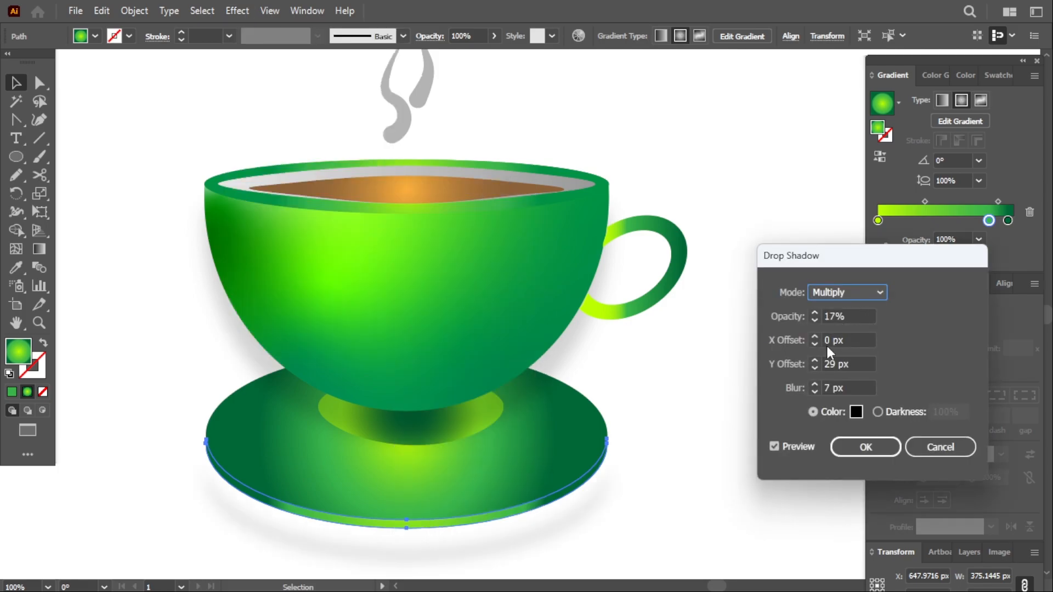
click(813, 314)
click(815, 321)
click(814, 369)
click(814, 369)
click(815, 369)
click(815, 369)
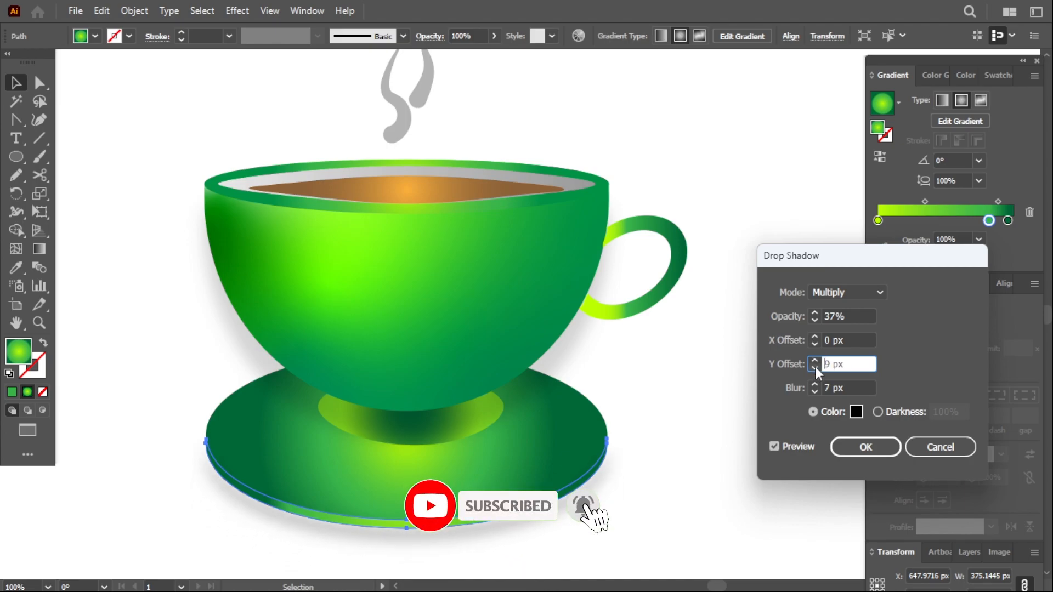
click(866, 447)
click(713, 423)
Move a stop of the handle's gradient further outward and make the gradient radial, from lime inside to dark green outside.
scroll(713, 424, up, 1)
click(681, 306)
drag(937, 220, 986, 223)
click(962, 100)
click(880, 157)
click(879, 156)
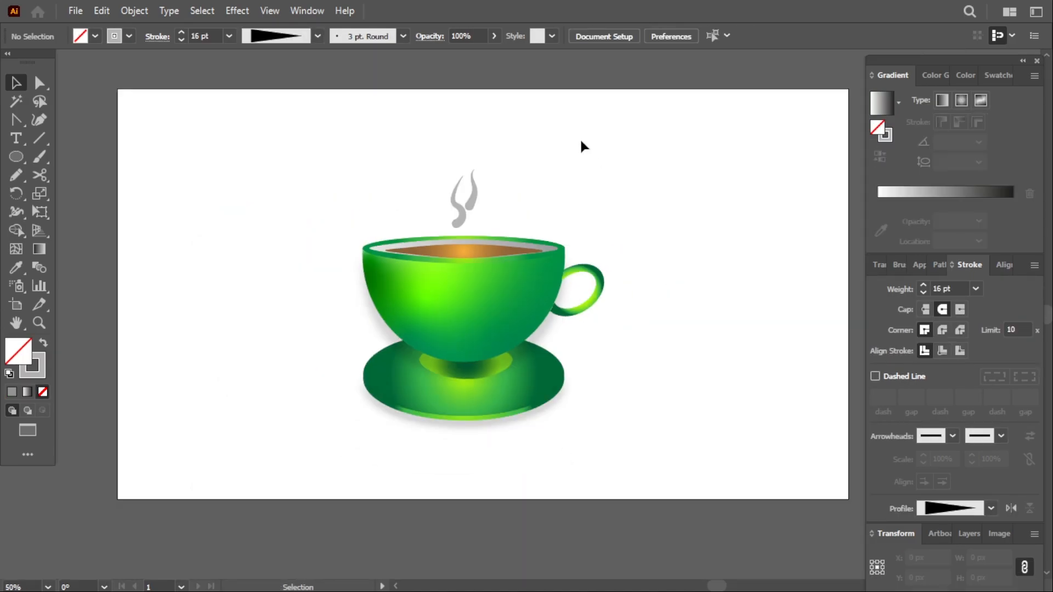
Move the saucer and its lower edge together slightly up behind the cup.
click(527, 396)
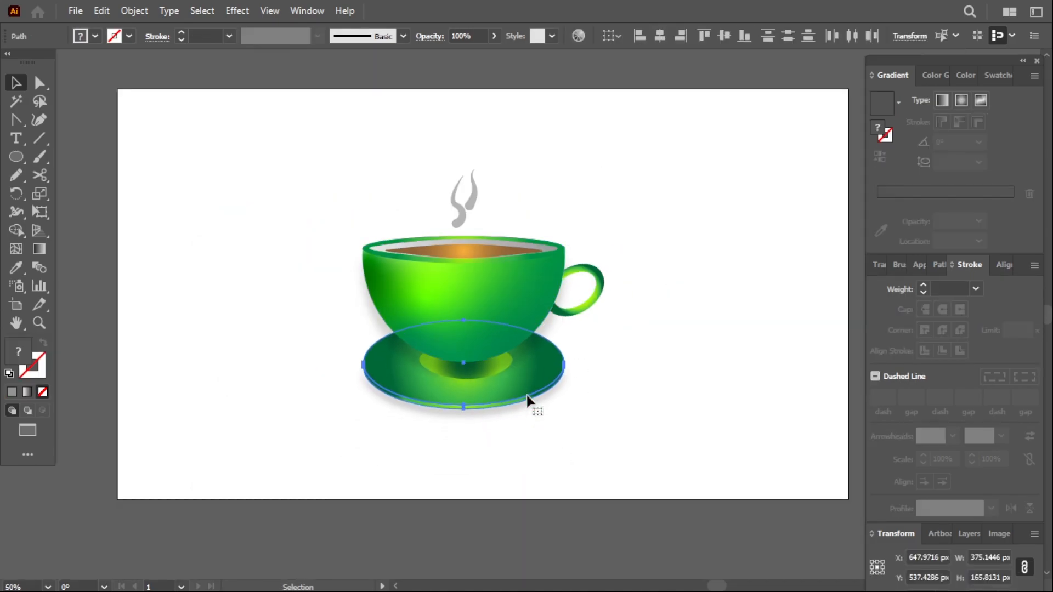
click(627, 315)
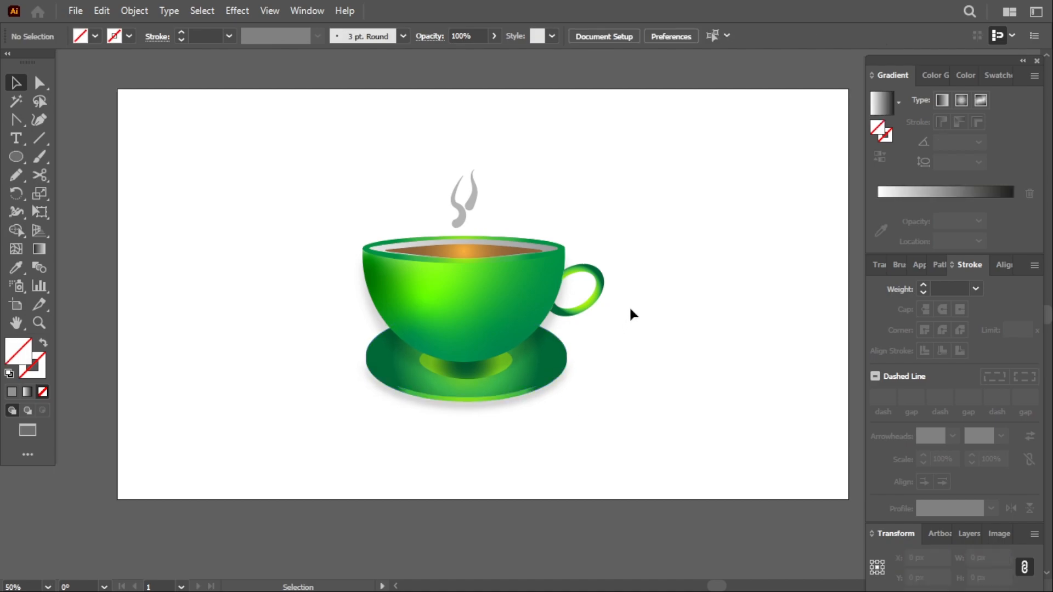
Nudge the orange-brown drink slightly down so it meets the cup's front rim.
key(ctrl+plus)
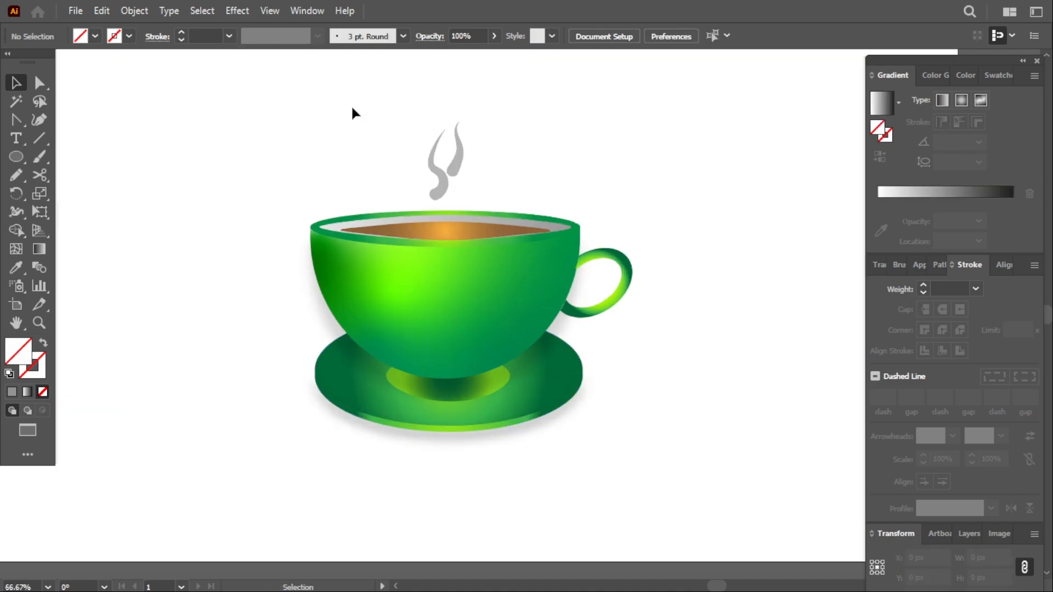
key(ctrl+plus)
click(400, 202)
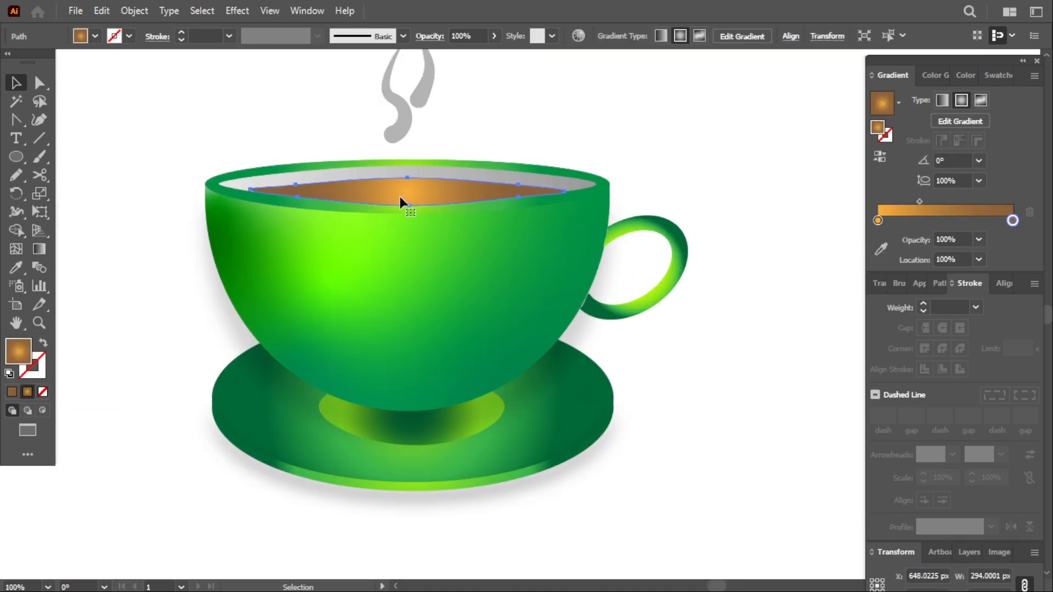
click(680, 106)
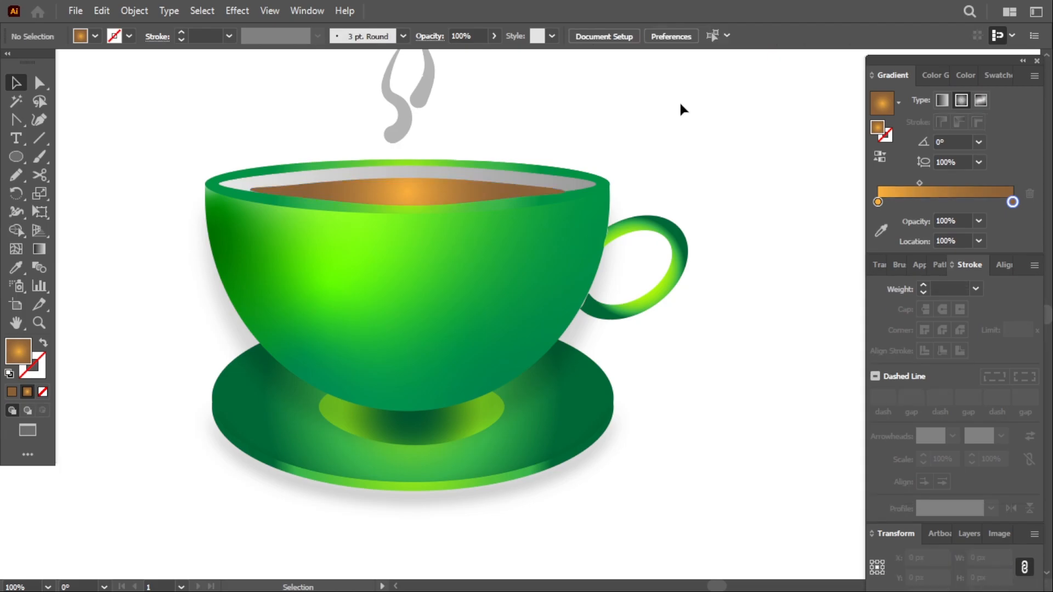